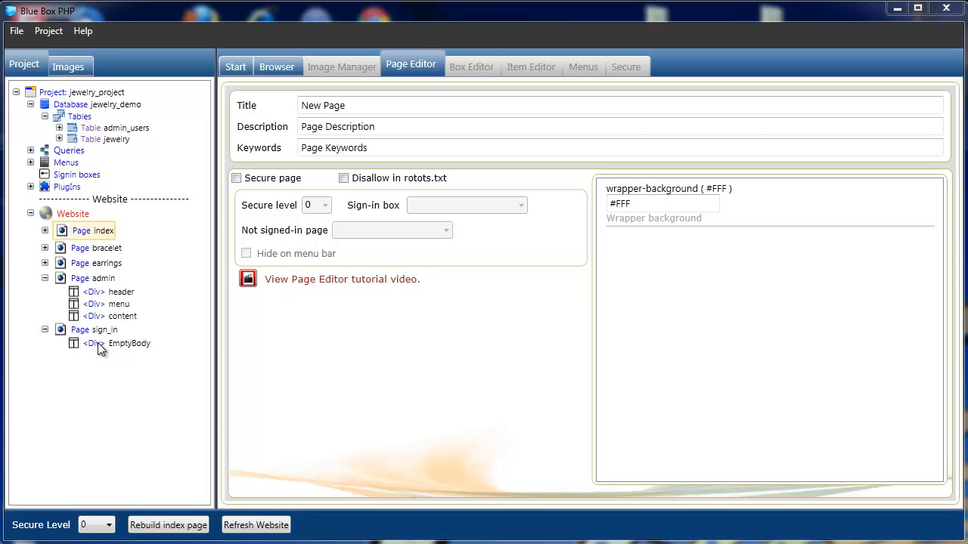
- Create a new sign-in box named sign_in
{"action": "left_click", "coordinate": [68, 177]}
{"action": "right_click", "coordinate": [70, 177]}
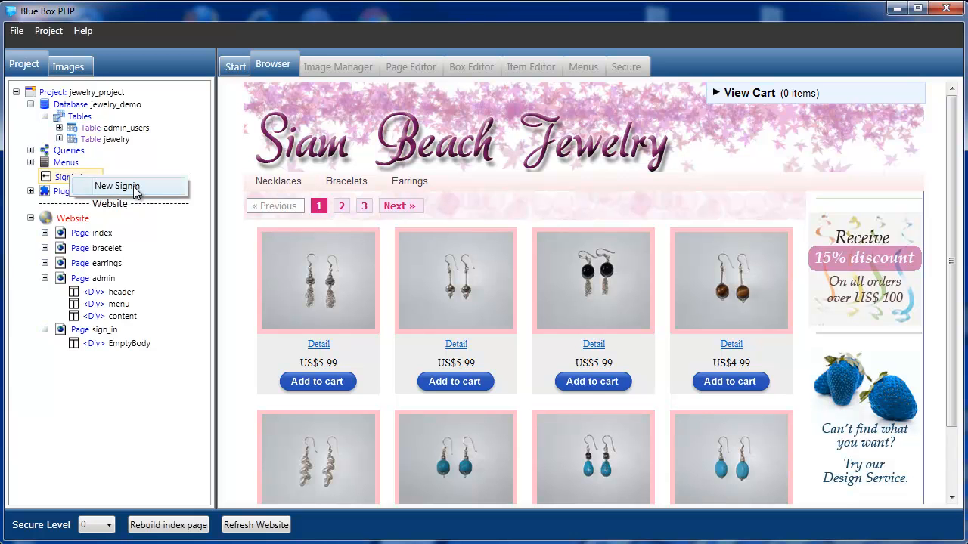
{"action": "left_click", "coordinate": [117, 186]}
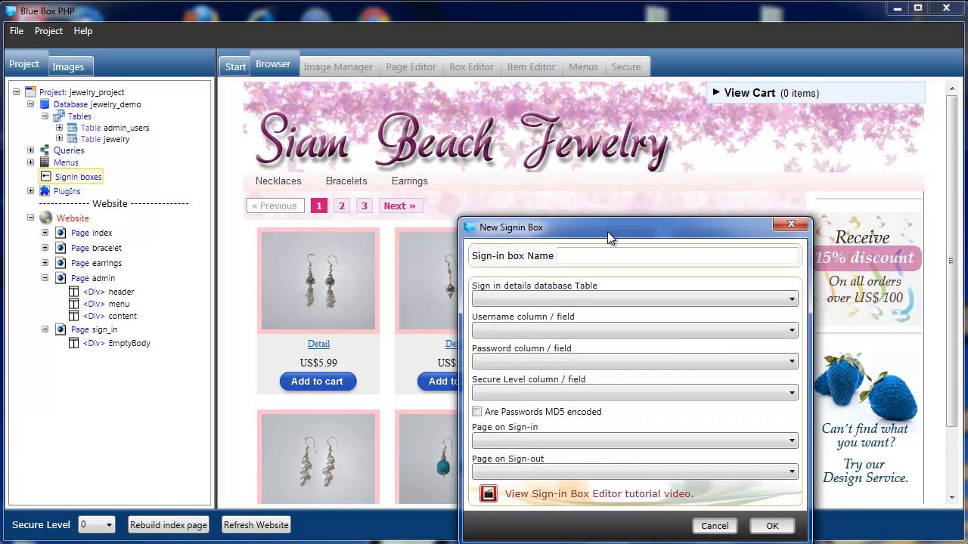
{"action": "left_click_drag", "start_coordinate": [588, 218], "coordinate": [500, 140]}
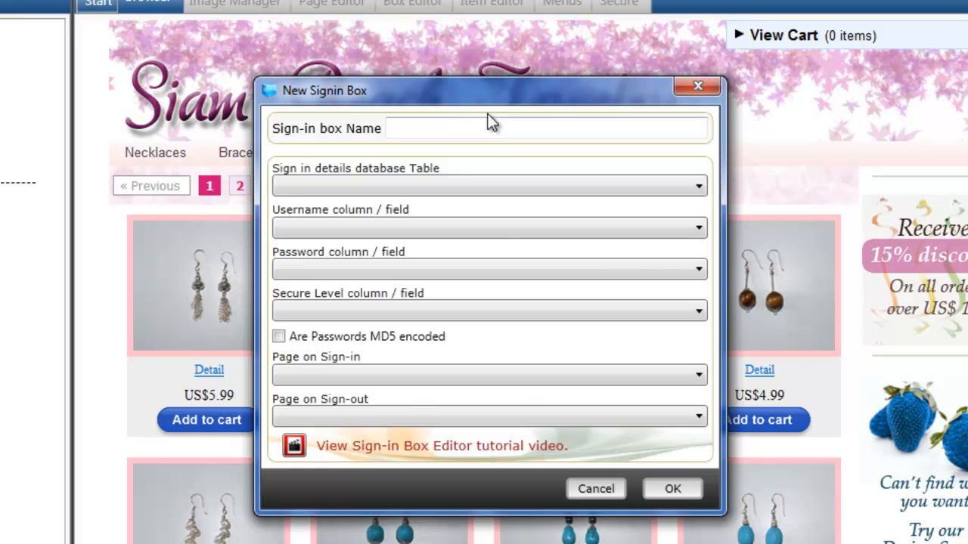
{"action": "left_click", "coordinate": [492, 128]}
{"action": "type", "text": "sign_in"}
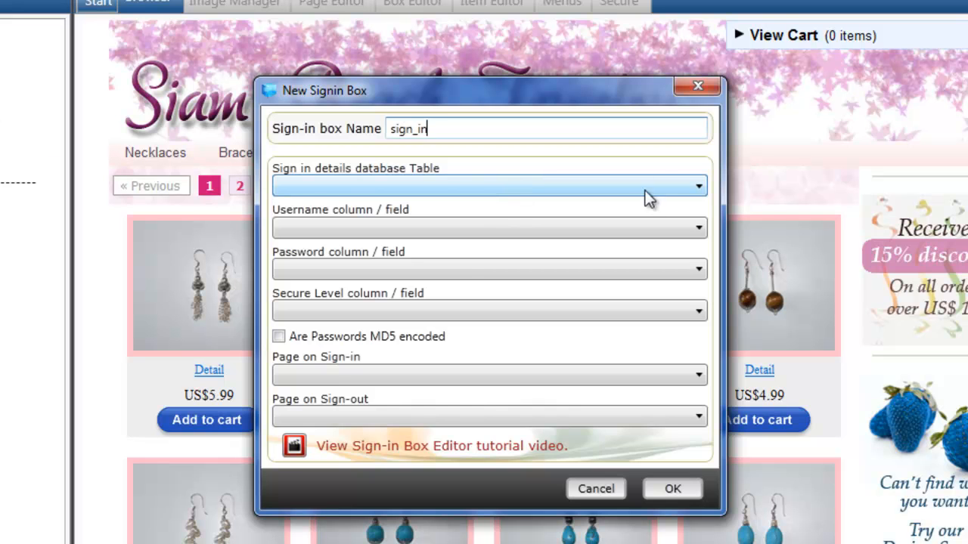
- Use admin_users as the table, with username, password and level as credential columns
{"action": "left_click", "coordinate": [697, 190]}
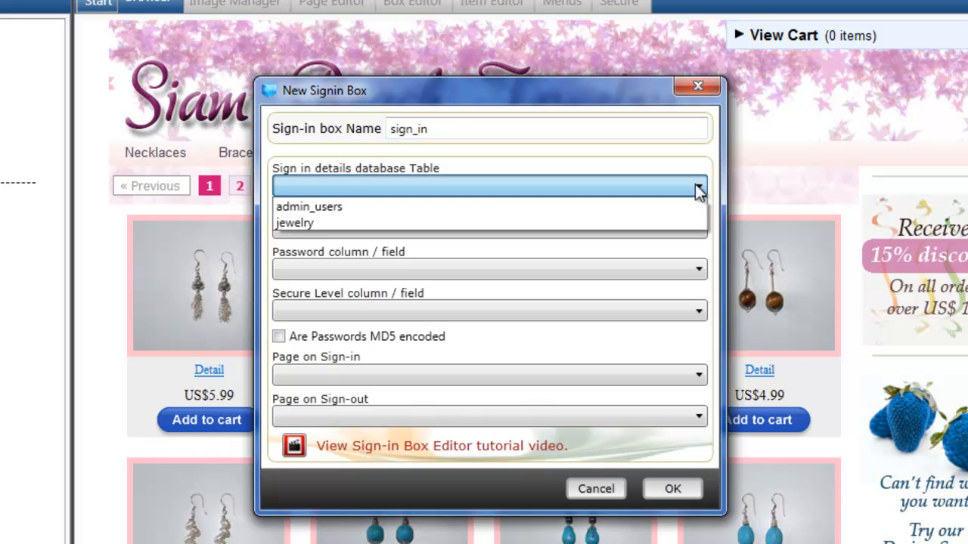
{"action": "left_click", "coordinate": [631, 205]}
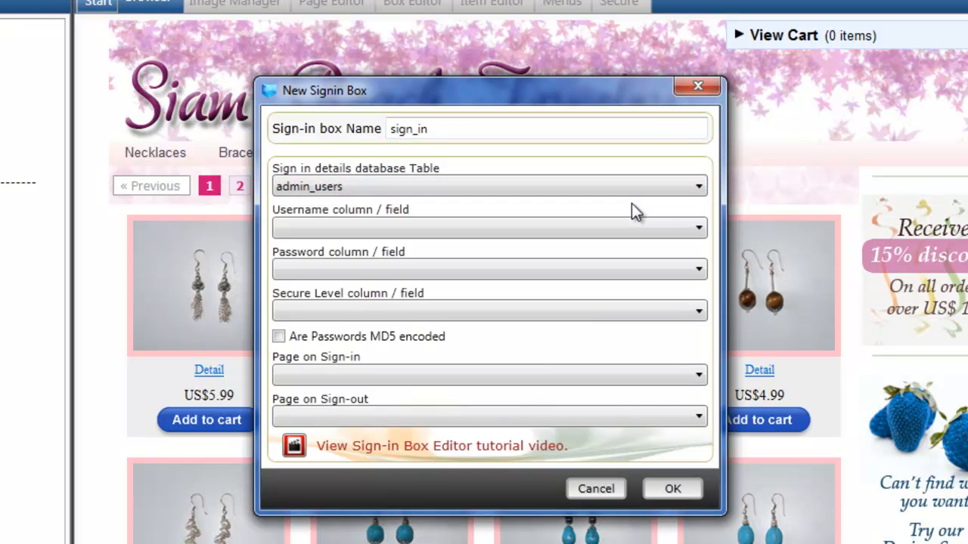
{"action": "left_click", "coordinate": [701, 233]}
{"action": "left_click", "coordinate": [639, 248]}
{"action": "left_click", "coordinate": [699, 269]}
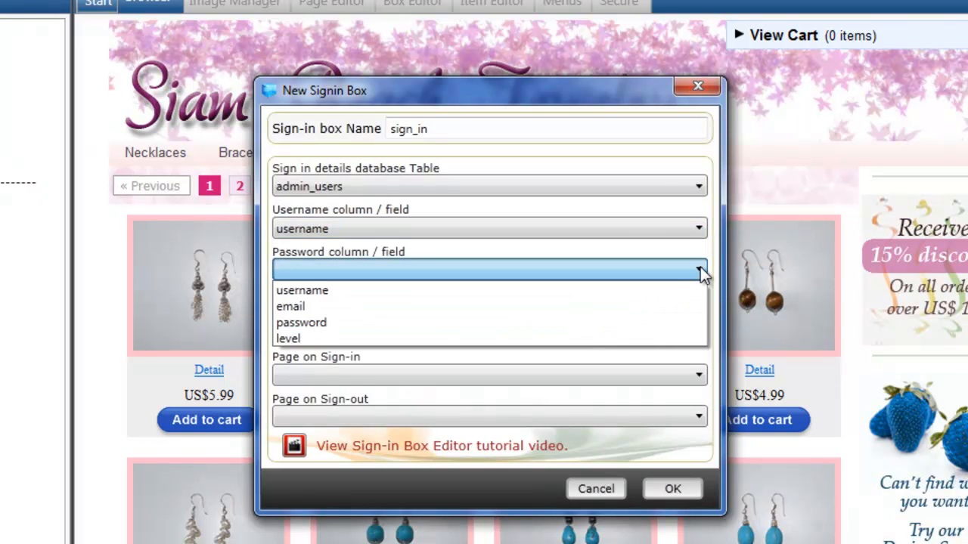
{"action": "left_click", "coordinate": [652, 322]}
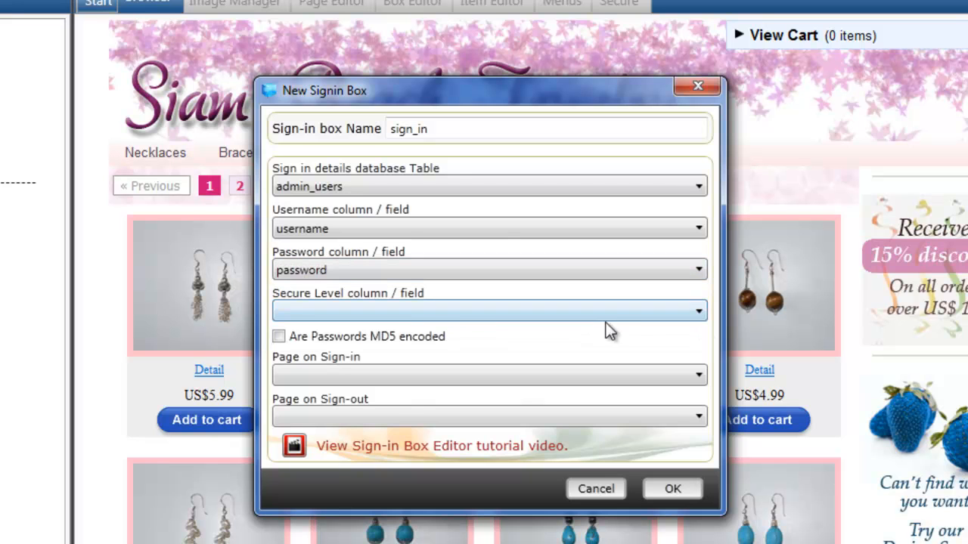
{"action": "left_click", "coordinate": [697, 316]}
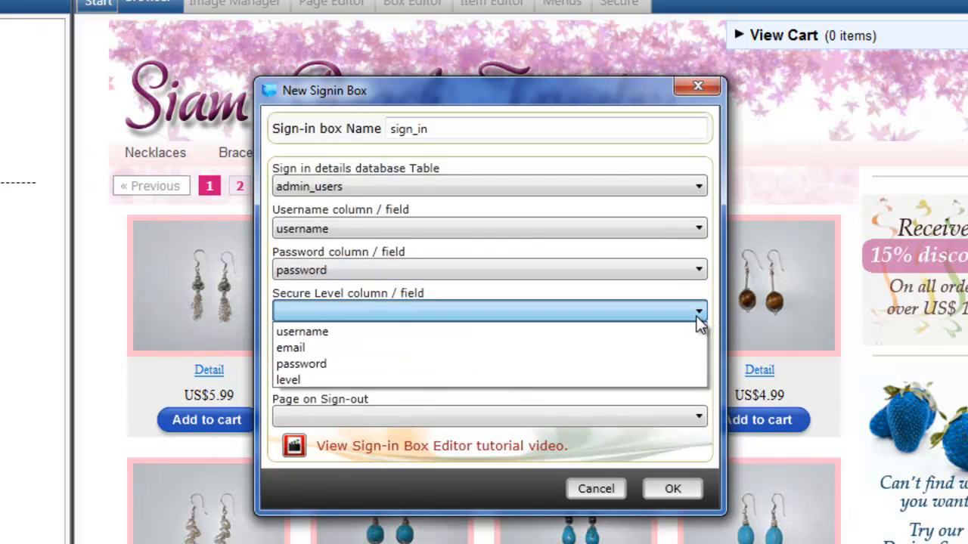
{"action": "left_click", "coordinate": [661, 380]}
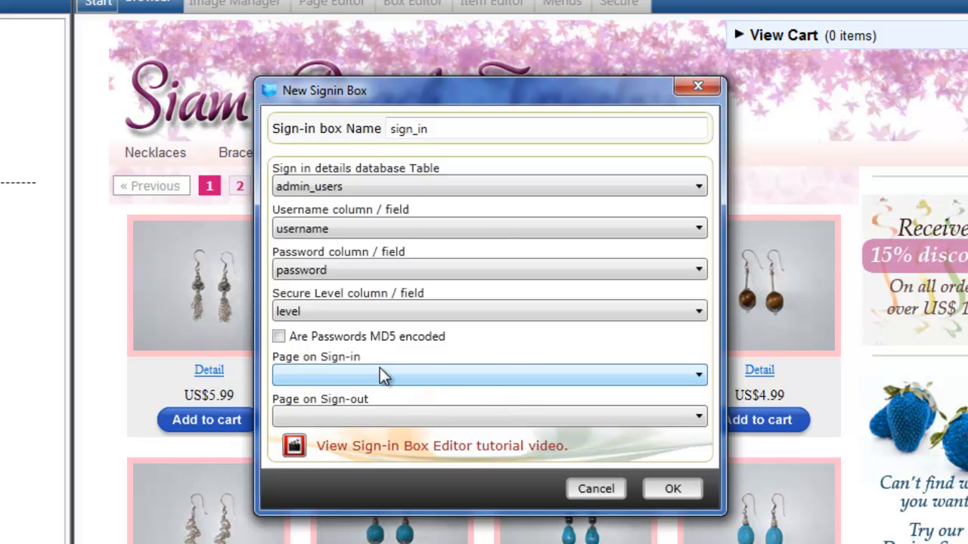
- Send users to admin after sign-in and sign_in after sign-out, then confirm the box
{"action": "left_click", "coordinate": [699, 375]}
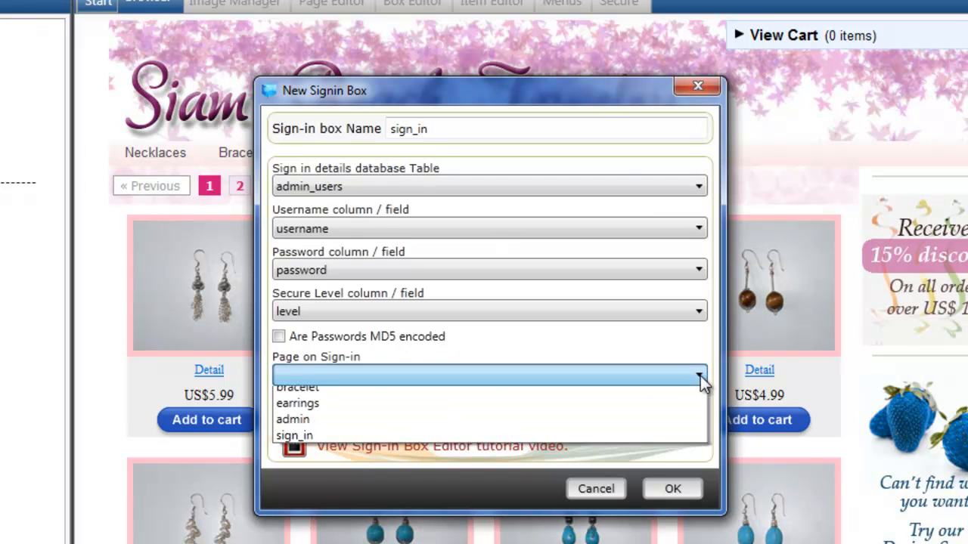
{"action": "left_click", "coordinate": [451, 463]}
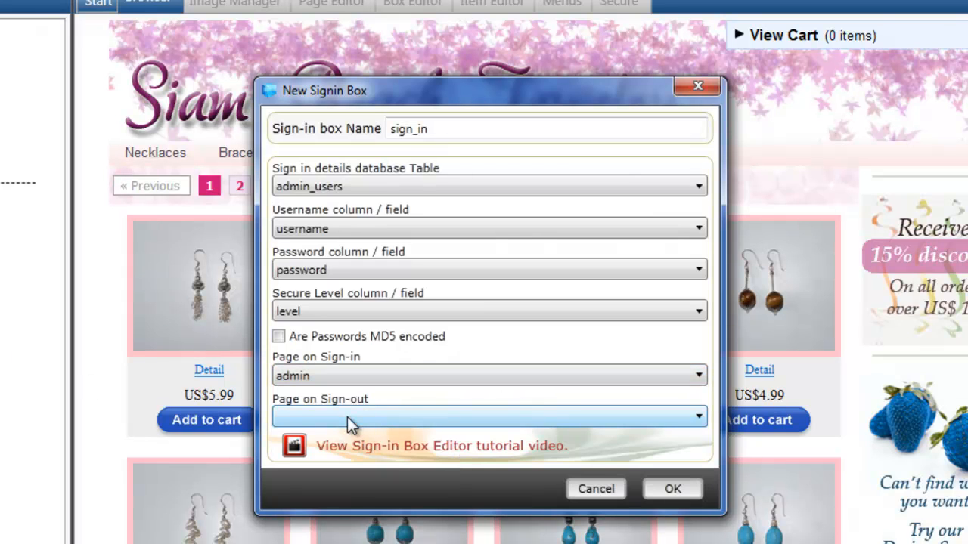
{"action": "left_click", "coordinate": [697, 418]}
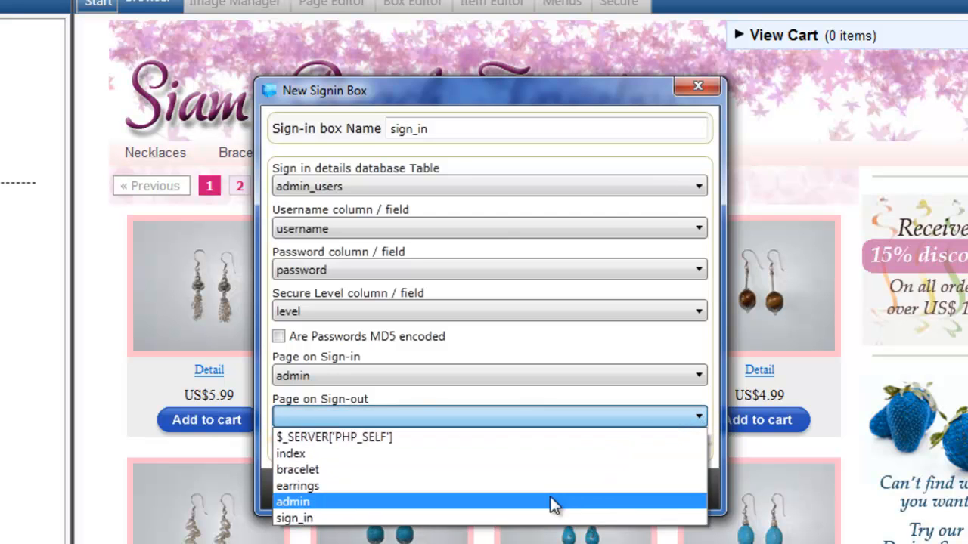
{"action": "left_click", "coordinate": [524, 516]}
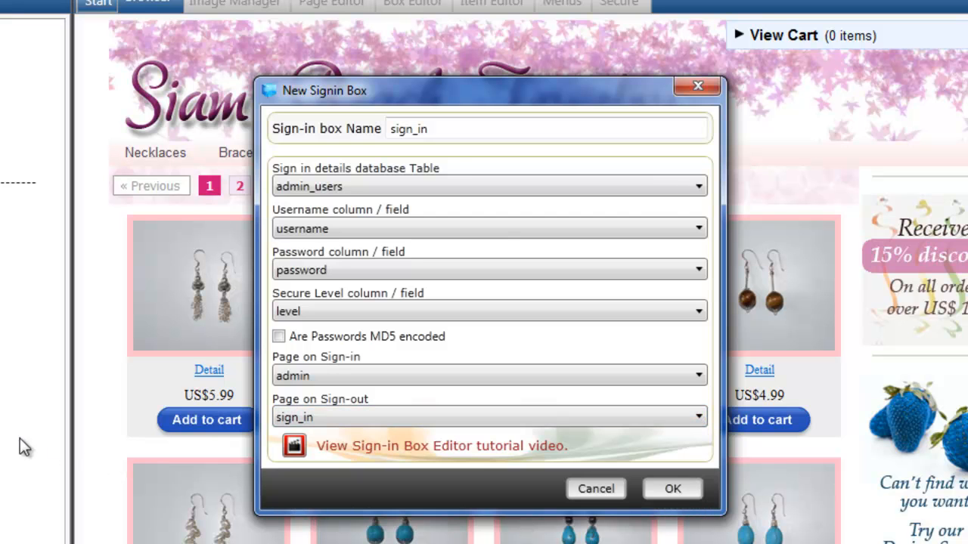
{"action": "left_click", "coordinate": [670, 489]}
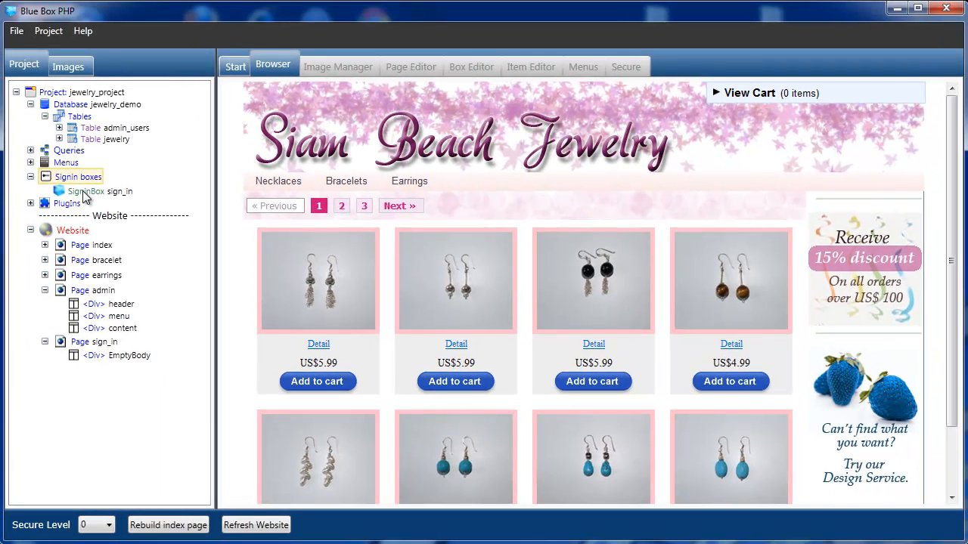
- Open the sign_in box for editing and enlarge the preview to show its login form
{"action": "left_click", "coordinate": [94, 194]}
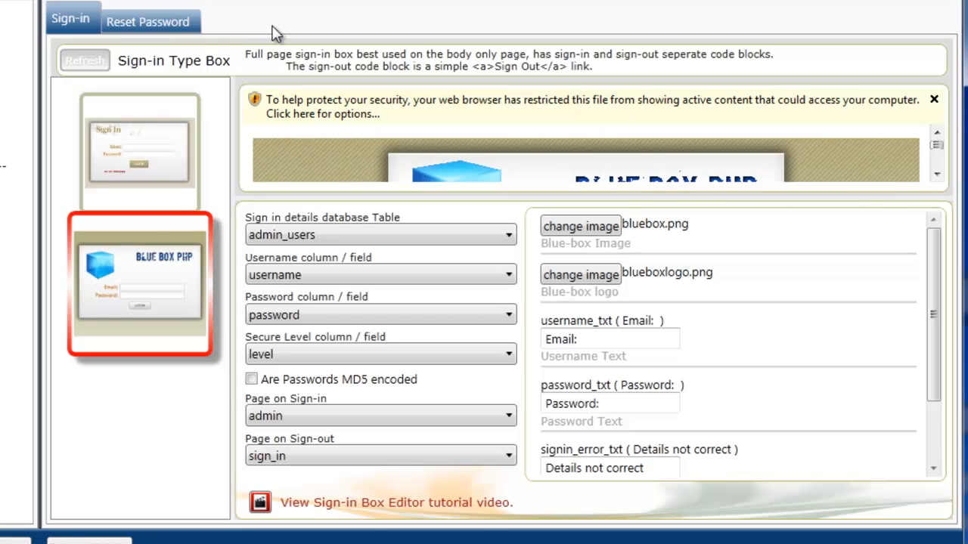
{"action": "left_click", "coordinate": [938, 174]}
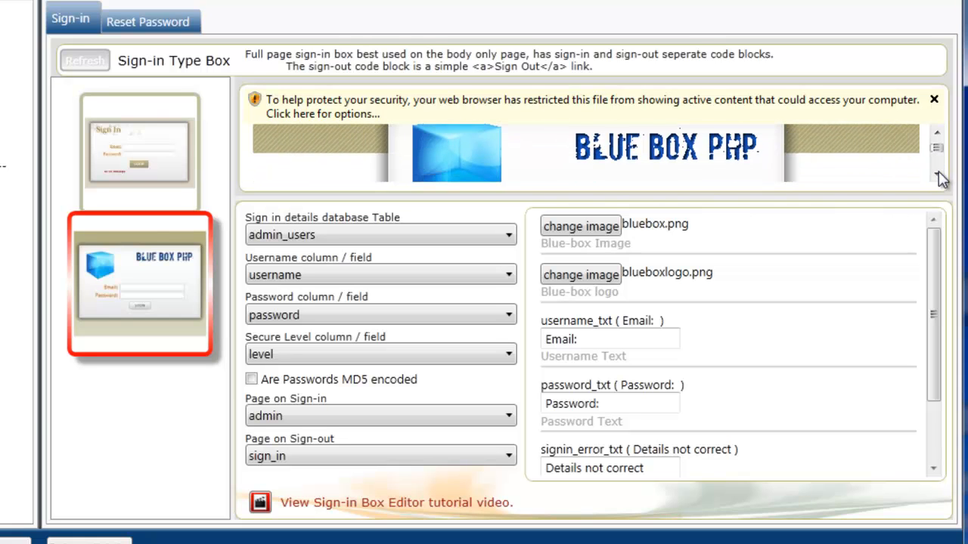
{"action": "left_click", "coordinate": [938, 173]}
{"action": "left_click_drag", "start_coordinate": [835, 199], "coordinate": [840, 337]}
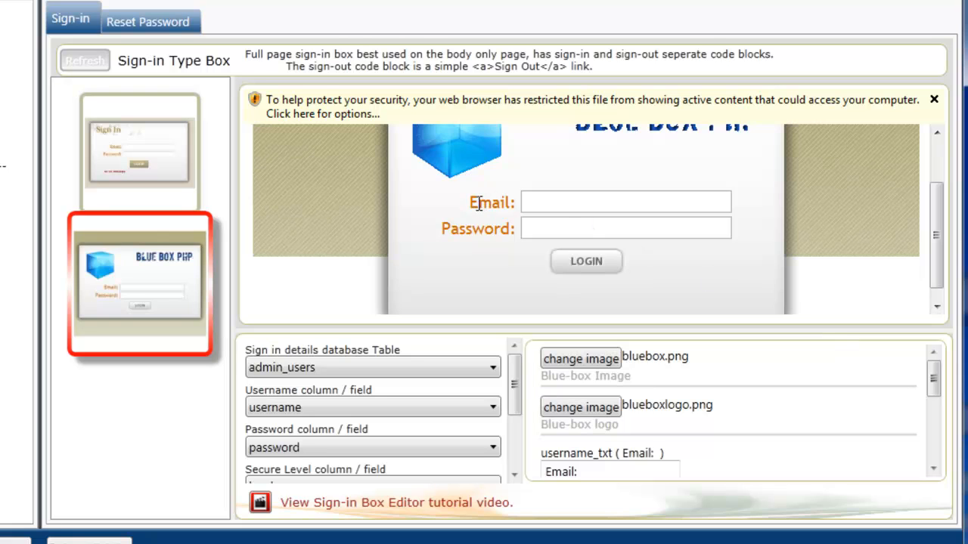
{"action": "scroll", "coordinate": [935, 384], "scroll_direction": "down", "scroll_amount": 1}
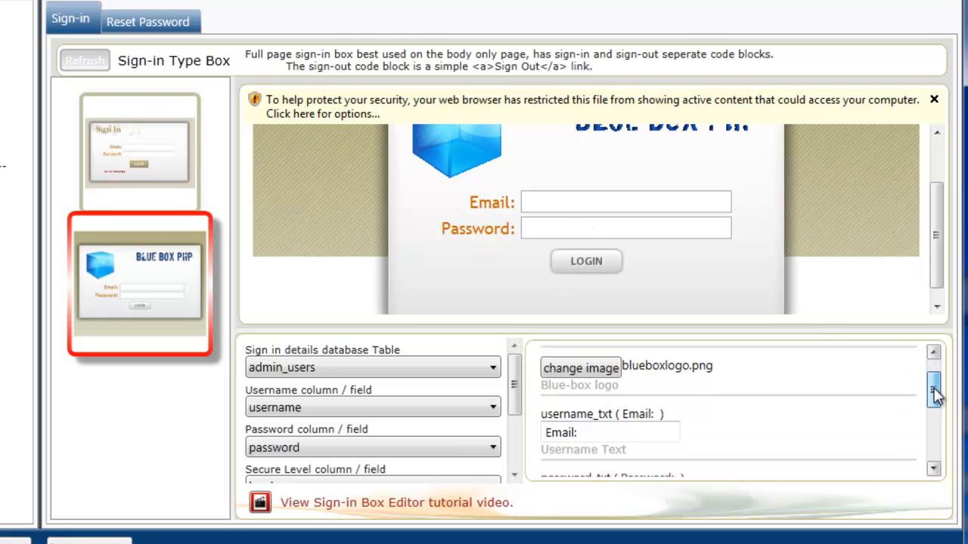
- Change the username_txt label from 'Email:' to 'Username:' and refresh the preview
{"action": "left_click", "coordinate": [561, 433]}
{"action": "double_click", "coordinate": [562, 433]}
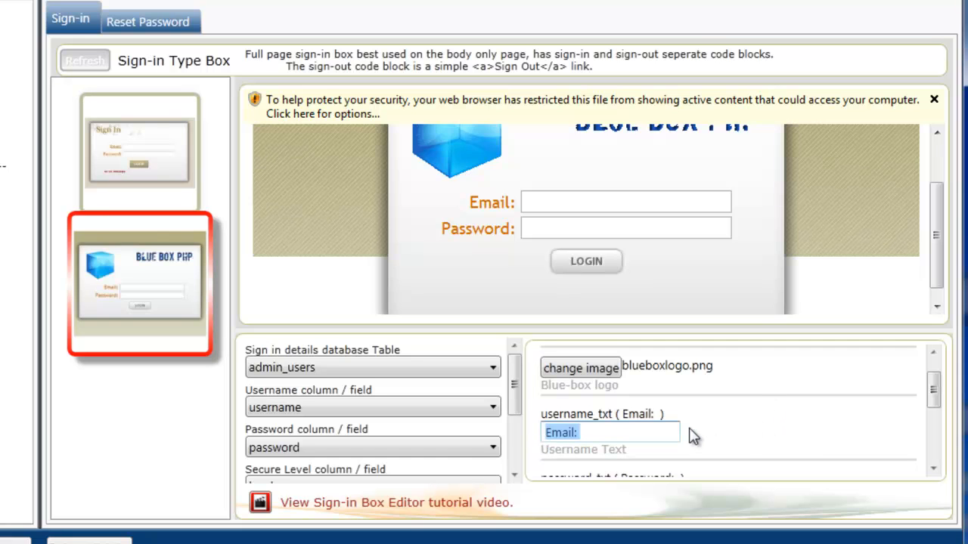
{"action": "type", "text": "User"}
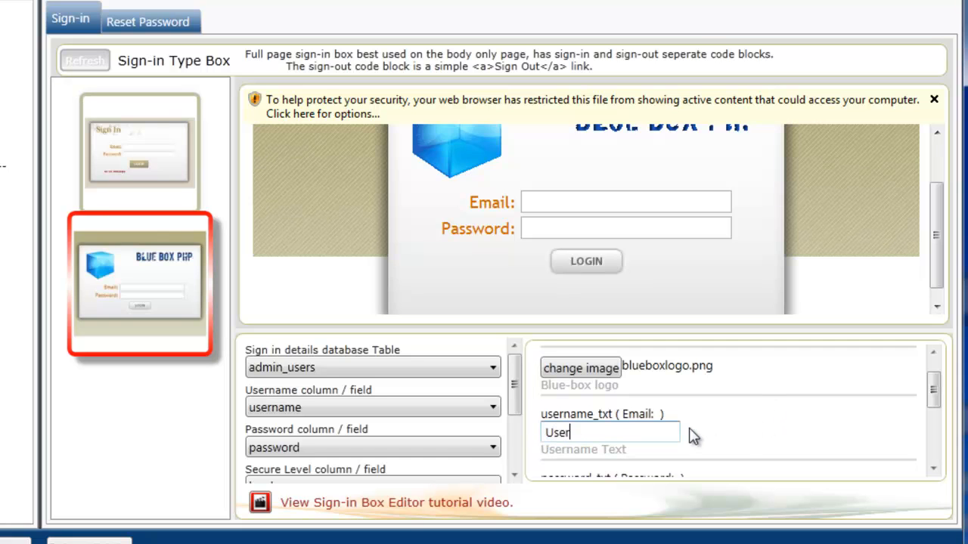
{"action": "type", "text": "name:"}
{"action": "left_click", "coordinate": [80, 65]}
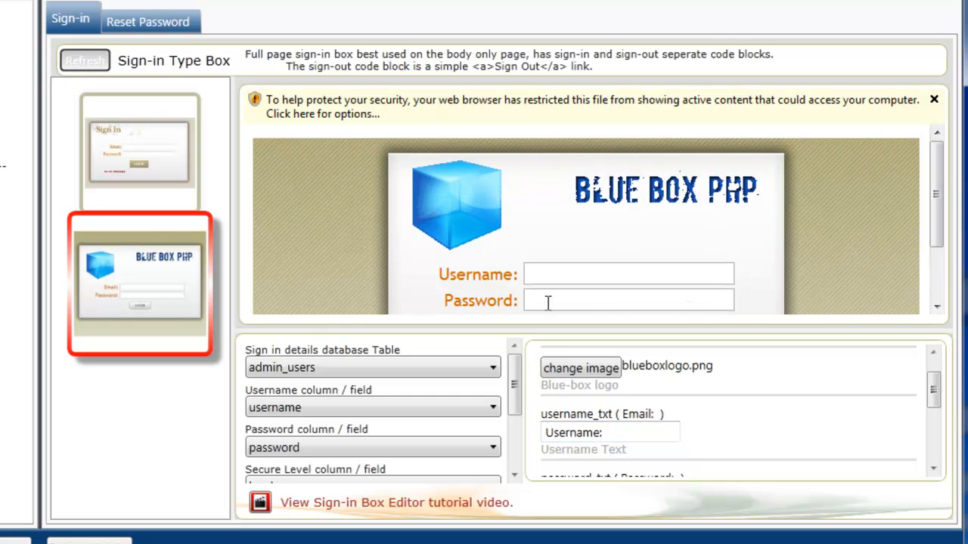
{"action": "left_click_drag", "start_coordinate": [935, 203], "coordinate": [936, 261]}
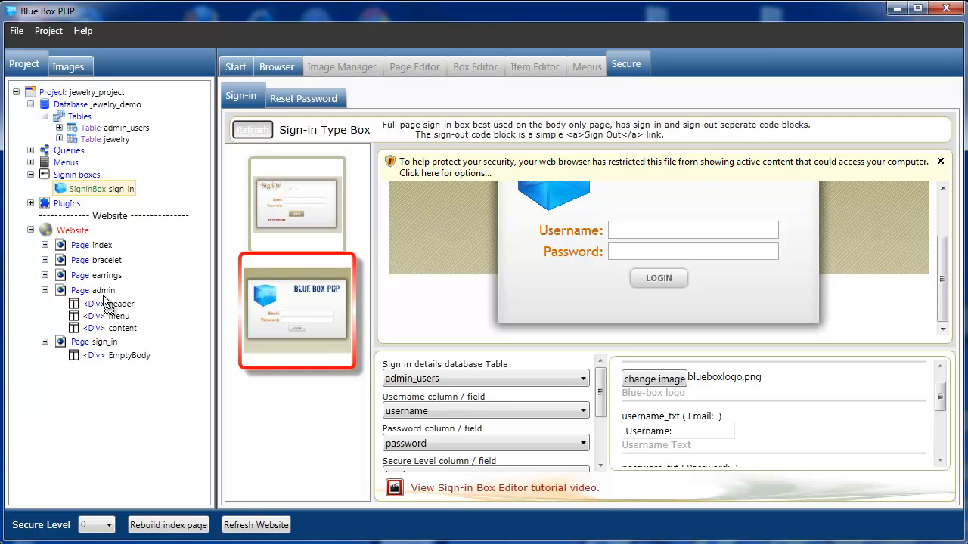
- Put the sign_in box in the sign_in page's EmptyBody div, rebuild that page, then open the jewelry DataBox
{"action": "left_click_drag", "start_coordinate": [94, 356], "coordinate": [93, 355]}
{"action": "left_click", "coordinate": [59, 355]}
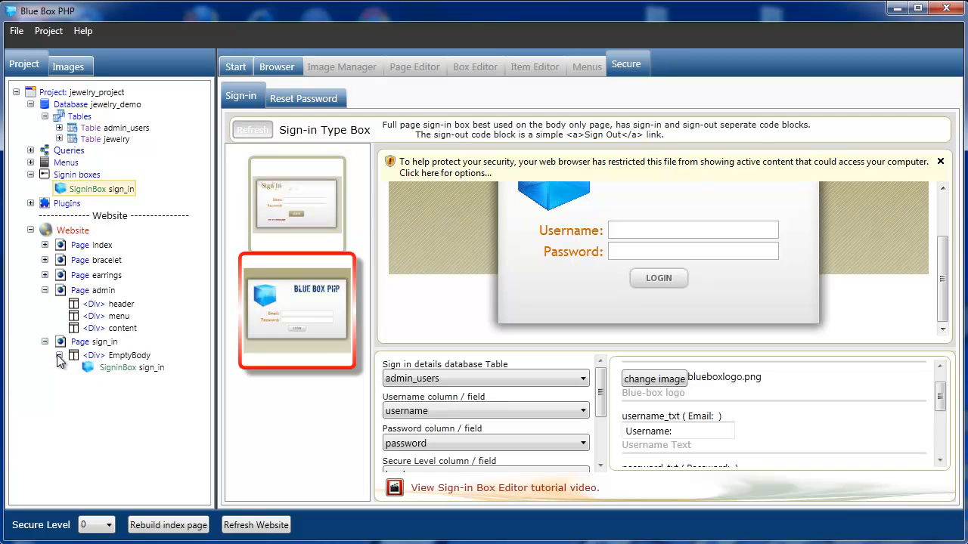
{"action": "left_click", "coordinate": [98, 343]}
{"action": "left_click", "coordinate": [181, 524]}
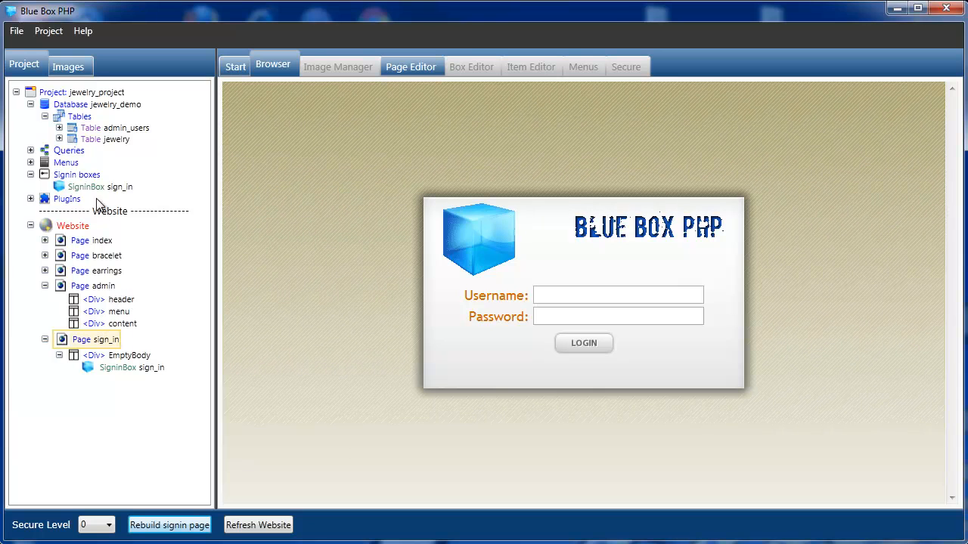
{"action": "left_click", "coordinate": [59, 139]}
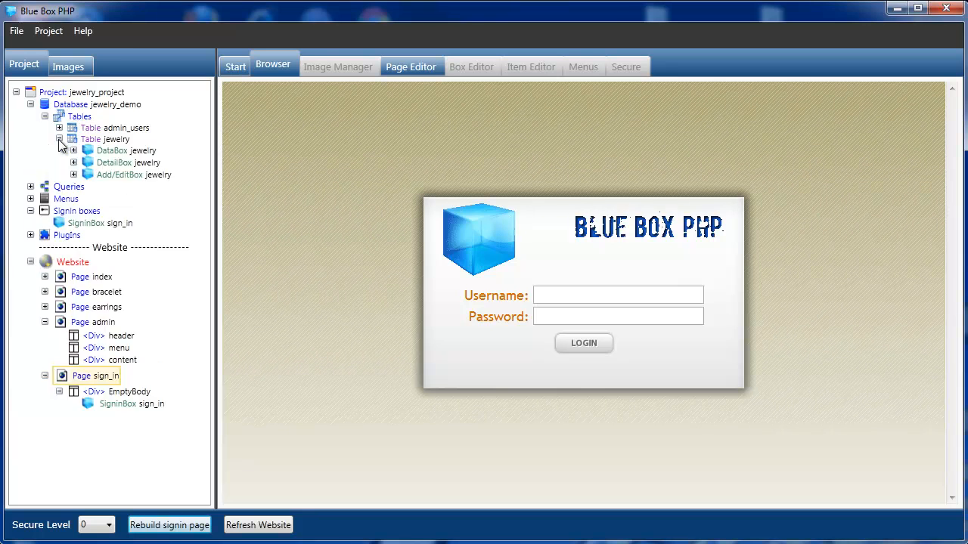
{"action": "left_click", "coordinate": [111, 151]}
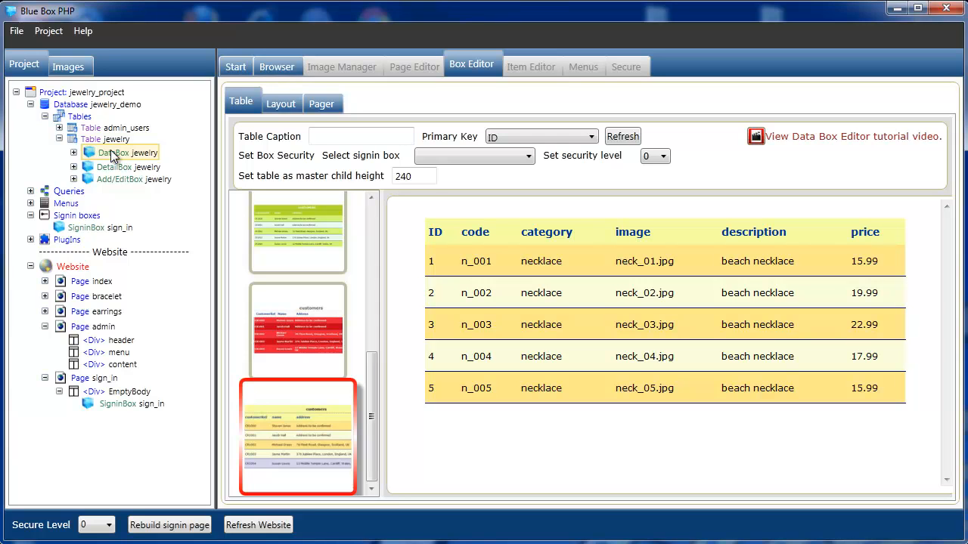
- Restyle the jewelry DataBox table with the pale blue Blue Stripe style
{"action": "left_click_drag", "start_coordinate": [371, 416], "coordinate": [376, 250]}
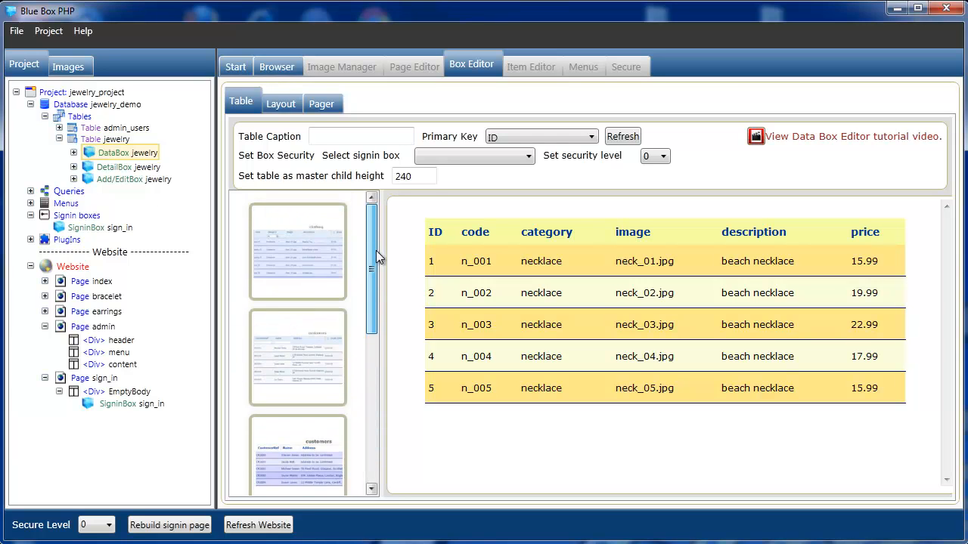
{"action": "left_click", "coordinate": [293, 353]}
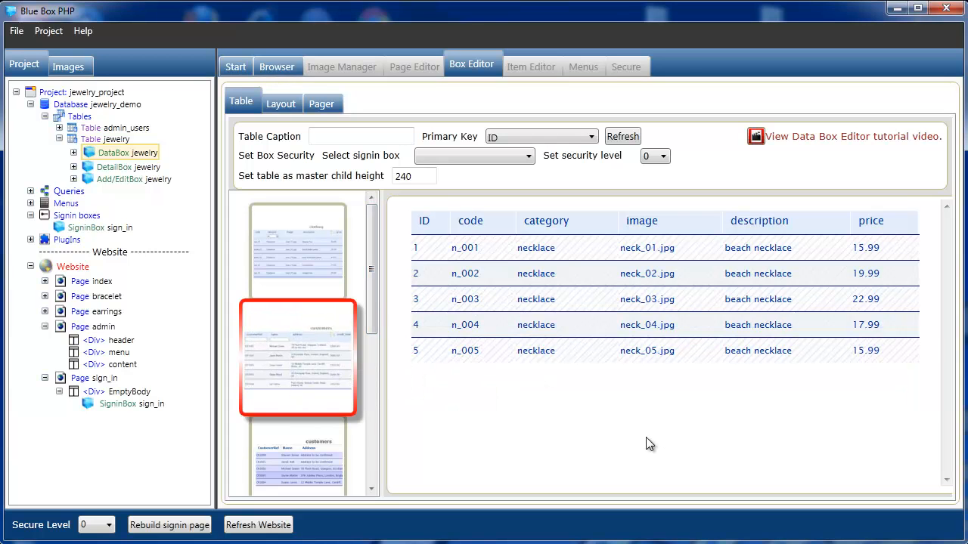
{"action": "left_click", "coordinate": [326, 277]}
{"action": "left_click", "coordinate": [305, 438]}
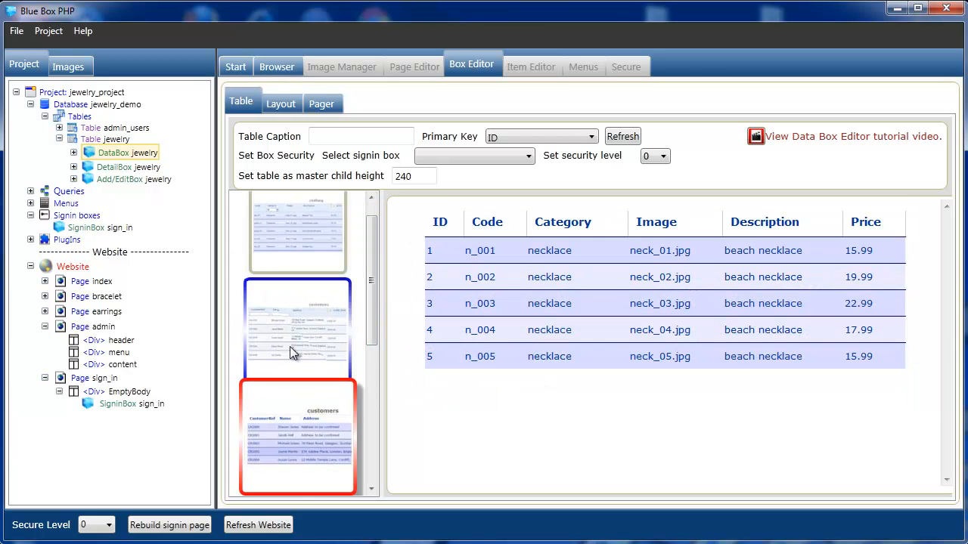
{"action": "left_click", "coordinate": [290, 346]}
{"action": "mouse_move", "coordinate": [372, 280]}
{"action": "left_mouse_down"}
{"action": "mouse_move", "coordinate": [372, 434]}
{"action": "mouse_move", "coordinate": [378, 260]}
{"action": "mouse_move", "coordinate": [357, 270]}
{"action": "left_mouse_up"}
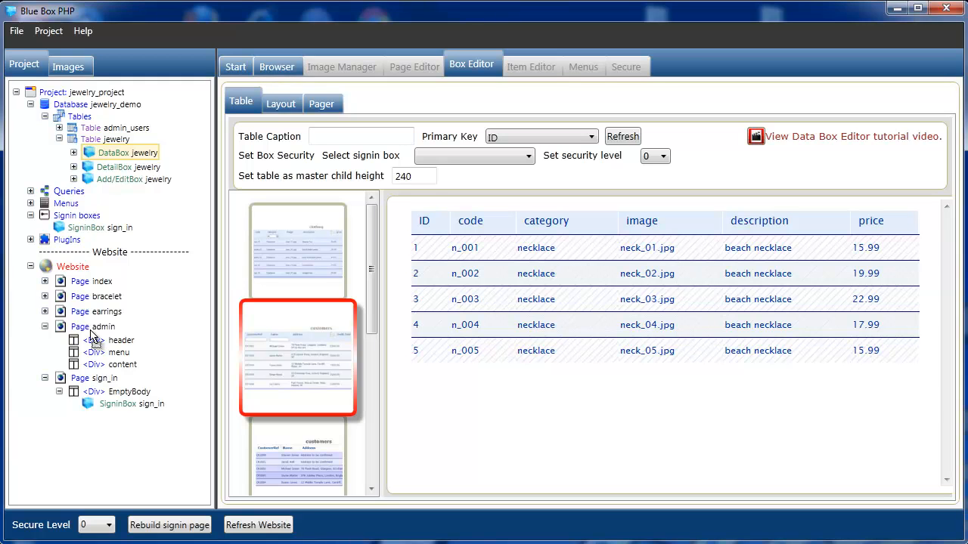
- Drop the jewelry DataBox into the admin page's content div and rebuild the admin page
{"action": "left_click_drag", "start_coordinate": [99, 368], "coordinate": [102, 366]}
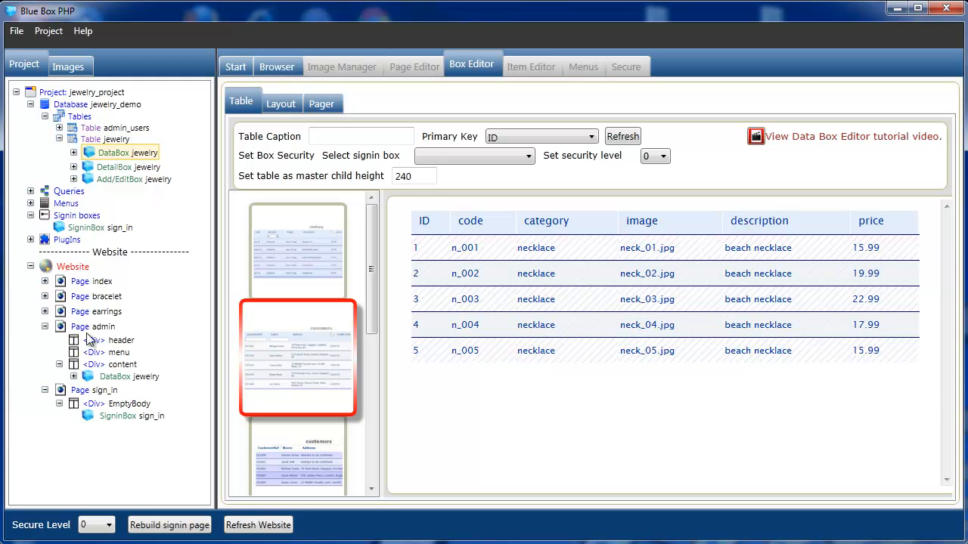
{"action": "left_click", "coordinate": [85, 328]}
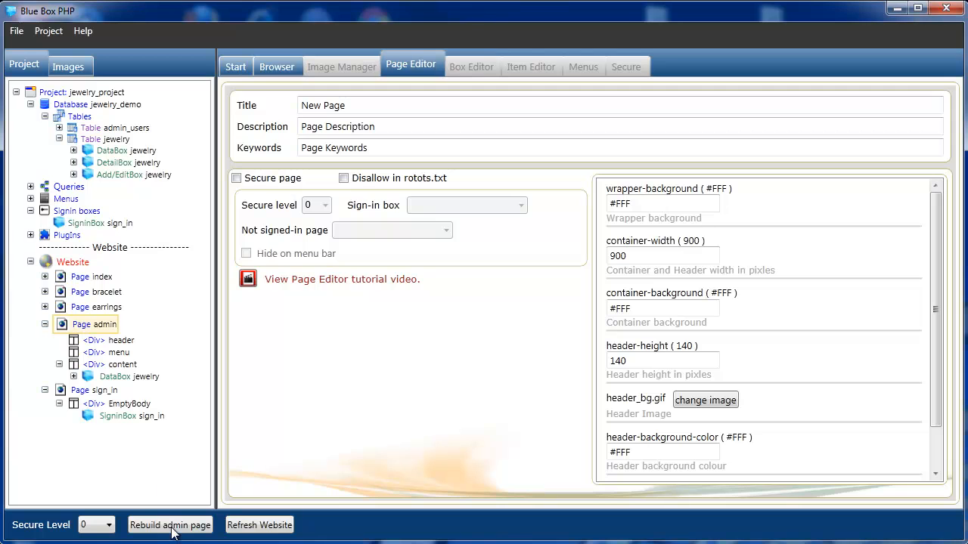
{"action": "left_click", "coordinate": [172, 525]}
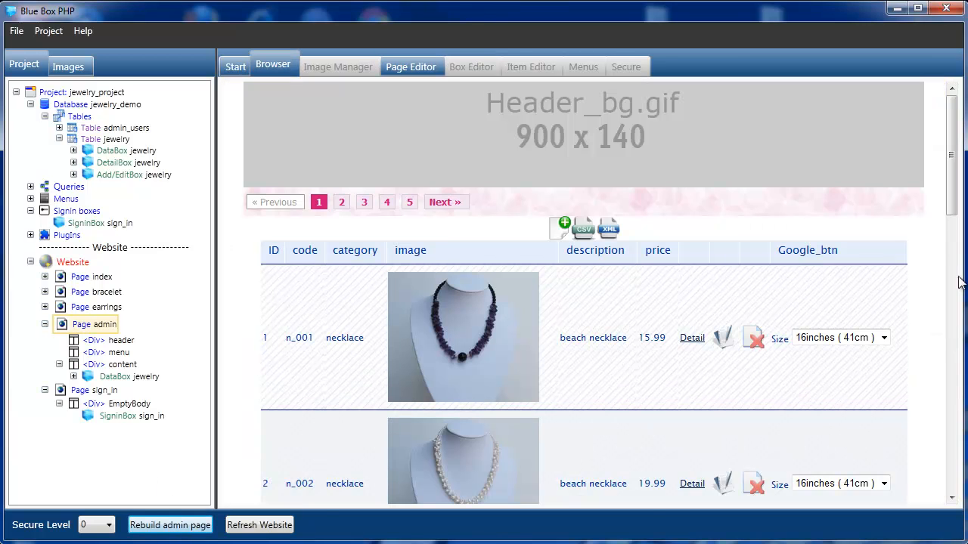
{"action": "mouse_move", "coordinate": [950, 205]}
{"action": "left_mouse_down"}
{"action": "mouse_move", "coordinate": [965, 252]}
{"action": "mouse_move", "coordinate": [941, 378]}
{"action": "mouse_move", "coordinate": [945, 491]}
{"action": "mouse_move", "coordinate": [944, 196]}
{"action": "mouse_move", "coordinate": [950, 269]}
{"action": "mouse_move", "coordinate": [952, 208]}
{"action": "left_mouse_up"}
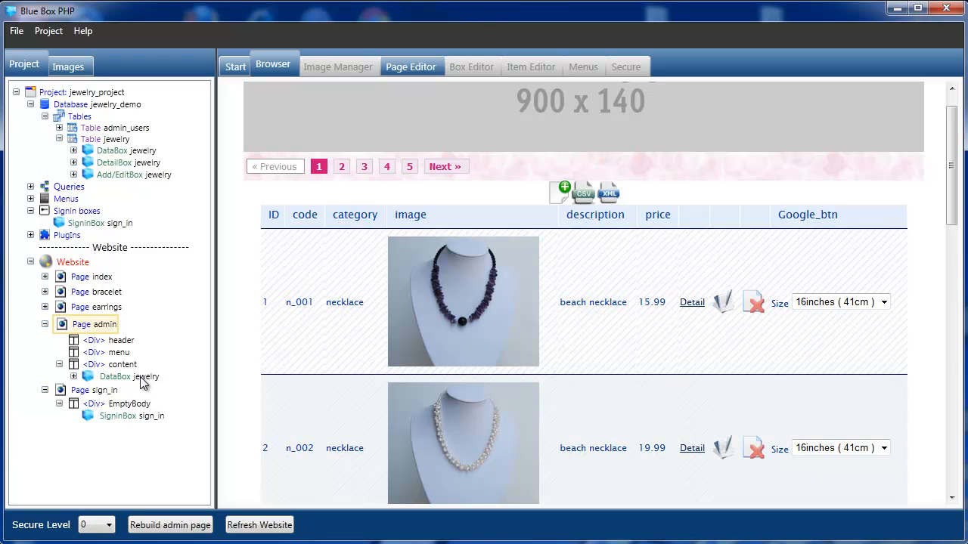
- Hide the ID and Google_btn columns, move image above code, and rebuild the admin page
{"action": "left_click", "coordinate": [74, 376]}
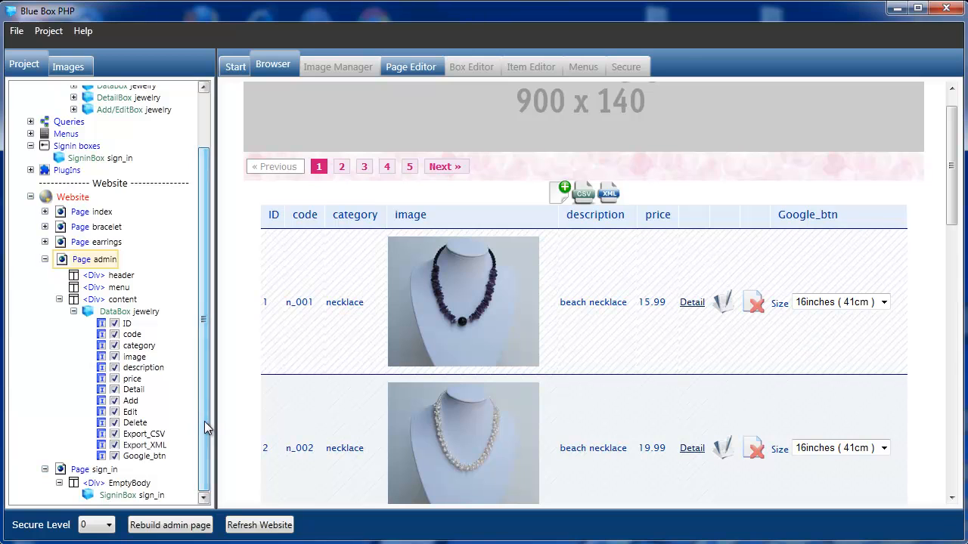
{"action": "left_click", "coordinate": [113, 457]}
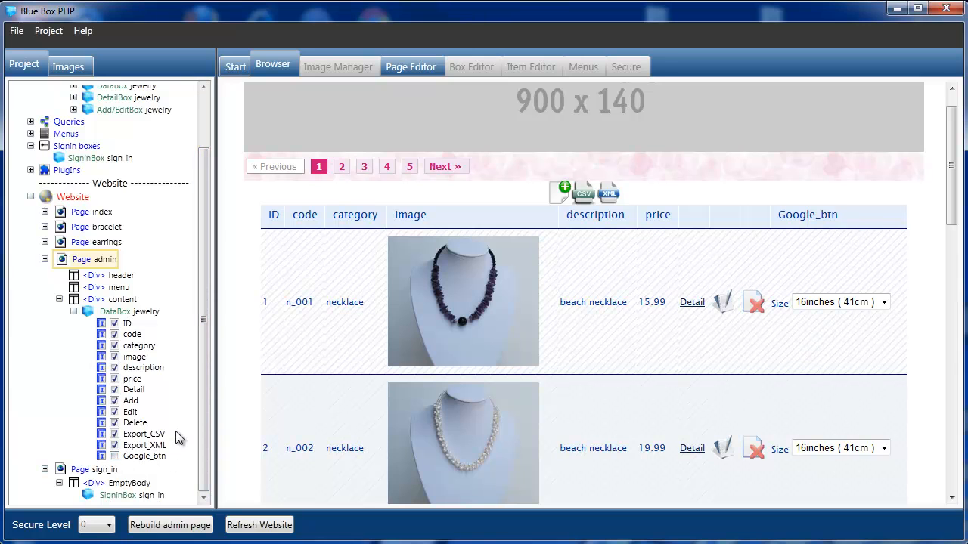
{"action": "left_click", "coordinate": [114, 324]}
{"action": "left_click_drag", "start_coordinate": [137, 360], "coordinate": [143, 337]}
{"action": "left_click", "coordinate": [170, 525]}
{"action": "mouse_move", "coordinate": [952, 205]}
{"action": "left_mouse_down"}
{"action": "mouse_move", "coordinate": [954, 309]}
{"action": "mouse_move", "coordinate": [959, 191]}
{"action": "left_mouse_up"}
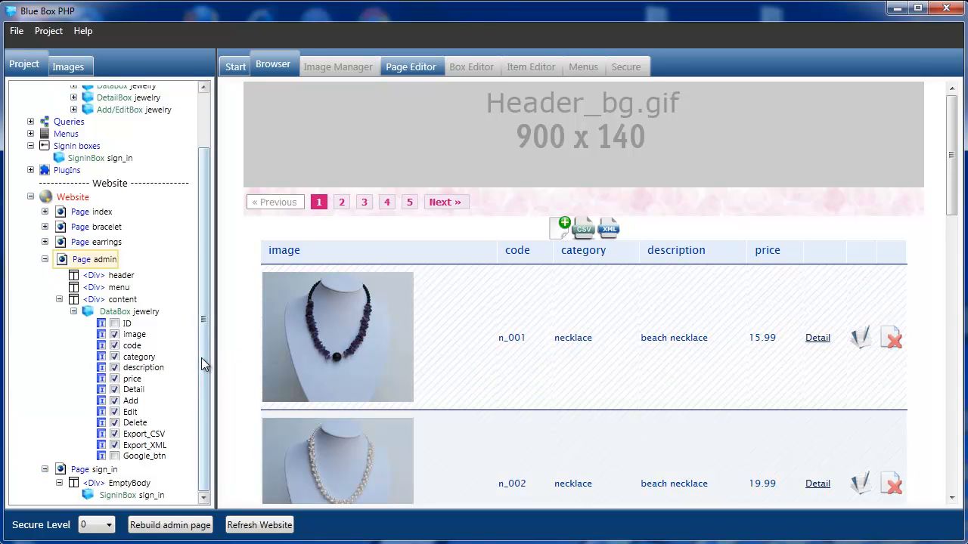
{"action": "left_click_drag", "start_coordinate": [204, 356], "coordinate": [215, 255]}
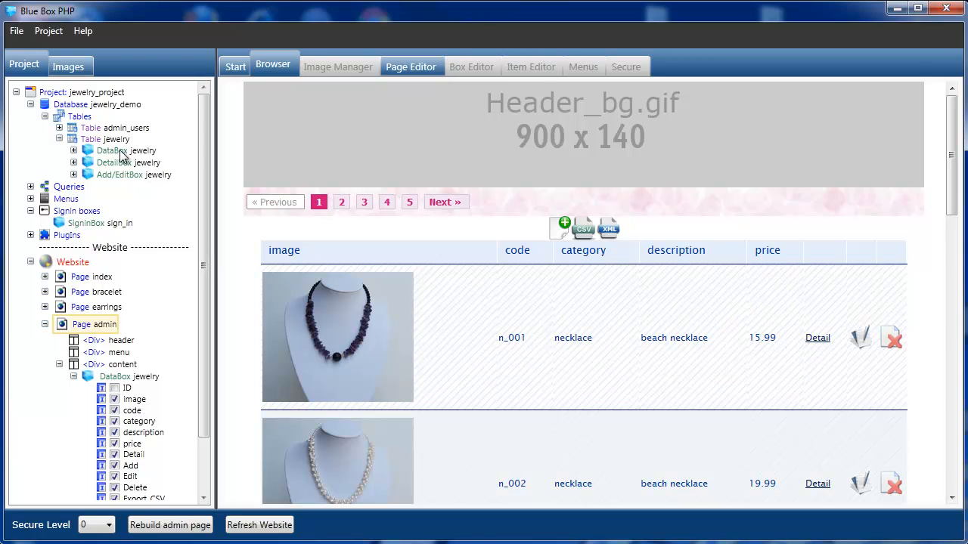
- Force the image column to a 70-pixel width and rebuild the admin page
{"action": "left_click", "coordinate": [73, 151]}
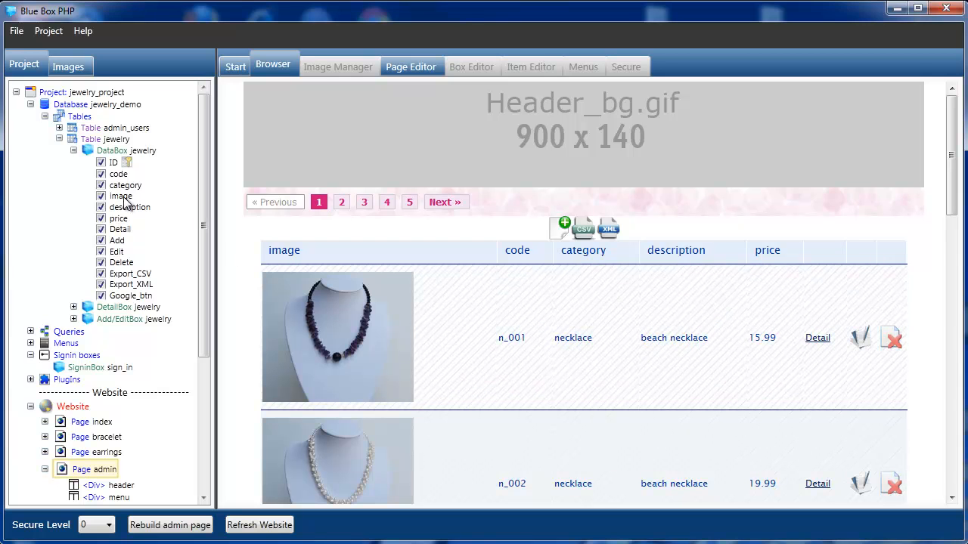
{"action": "left_click", "coordinate": [121, 196]}
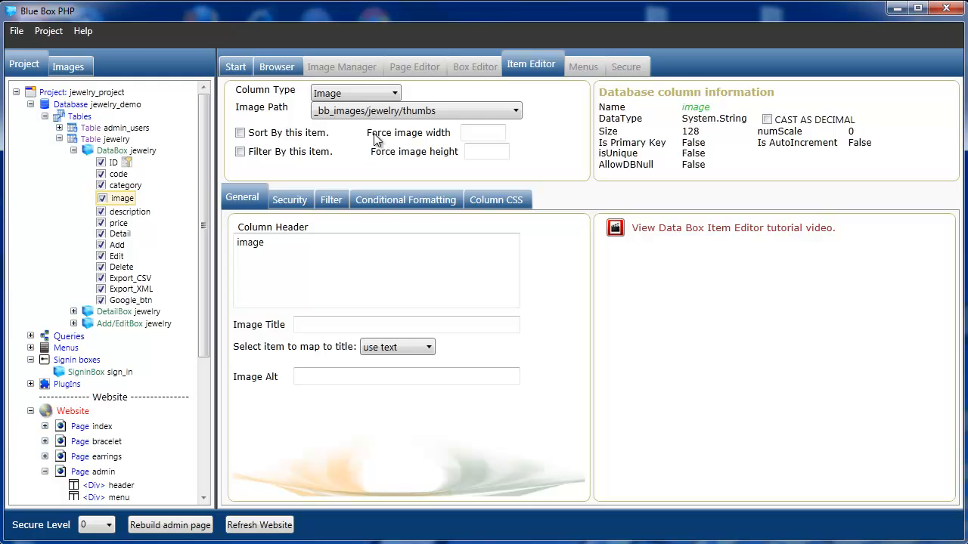
{"action": "left_click", "coordinate": [488, 134]}
{"action": "left_click", "coordinate": [180, 529]}
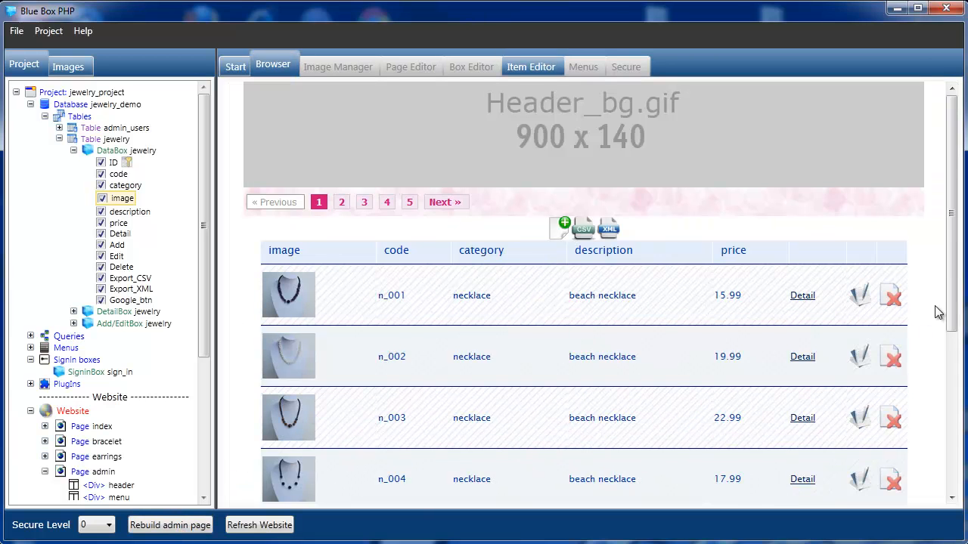
{"action": "left_click_drag", "start_coordinate": [952, 277], "coordinate": [936, 293]}
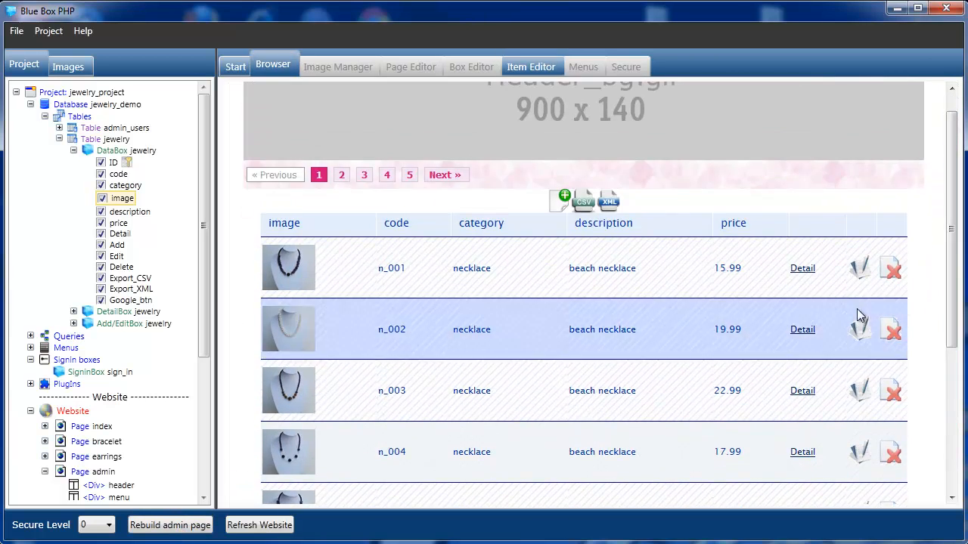
{"action": "left_click_drag", "start_coordinate": [203, 226], "coordinate": [203, 360]}
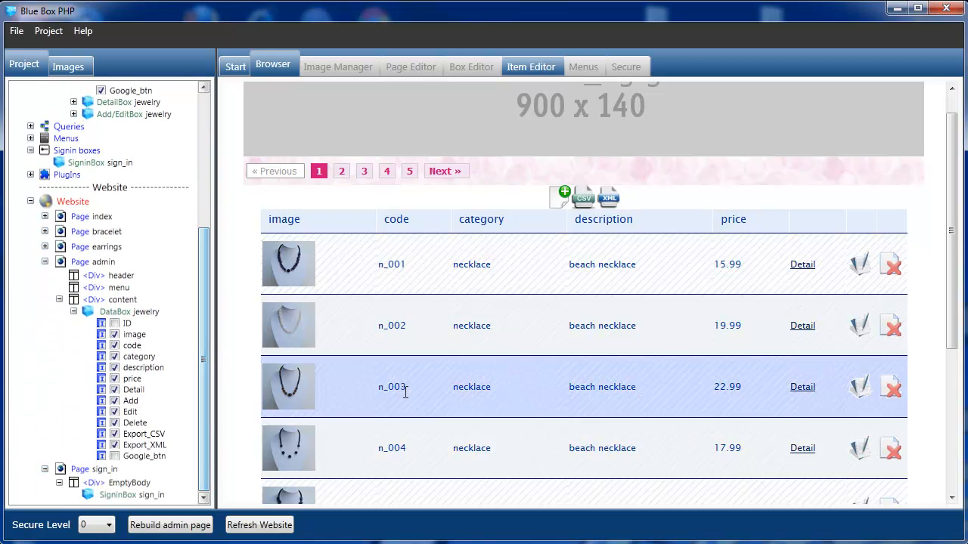
{"action": "left_click", "coordinate": [803, 266]}
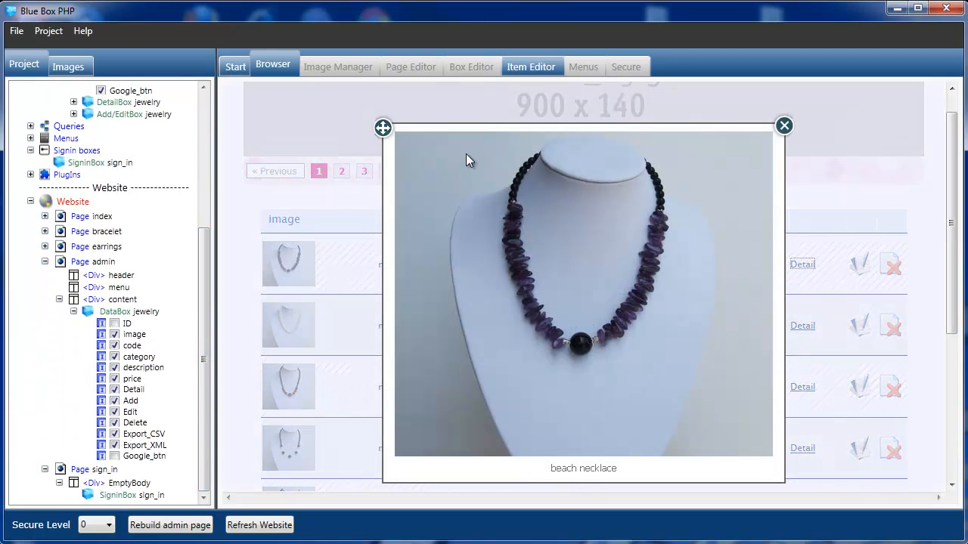
{"action": "left_click", "coordinate": [786, 130]}
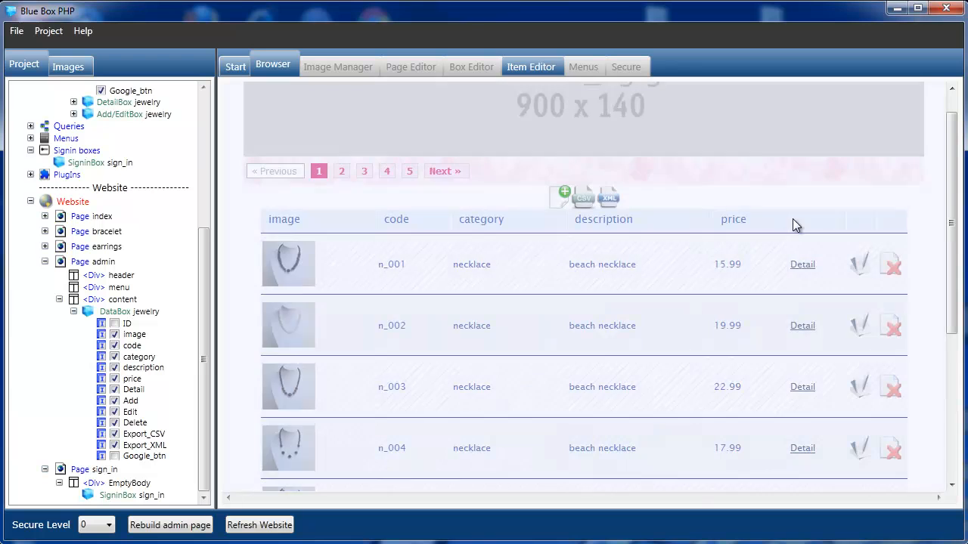
{"action": "left_click", "coordinate": [802, 328]}
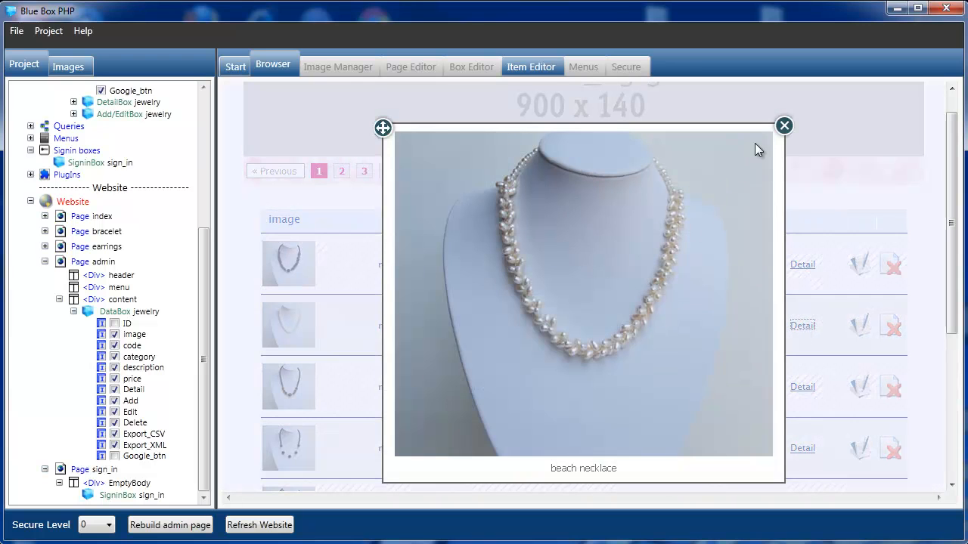
{"action": "left_click", "coordinate": [782, 127]}
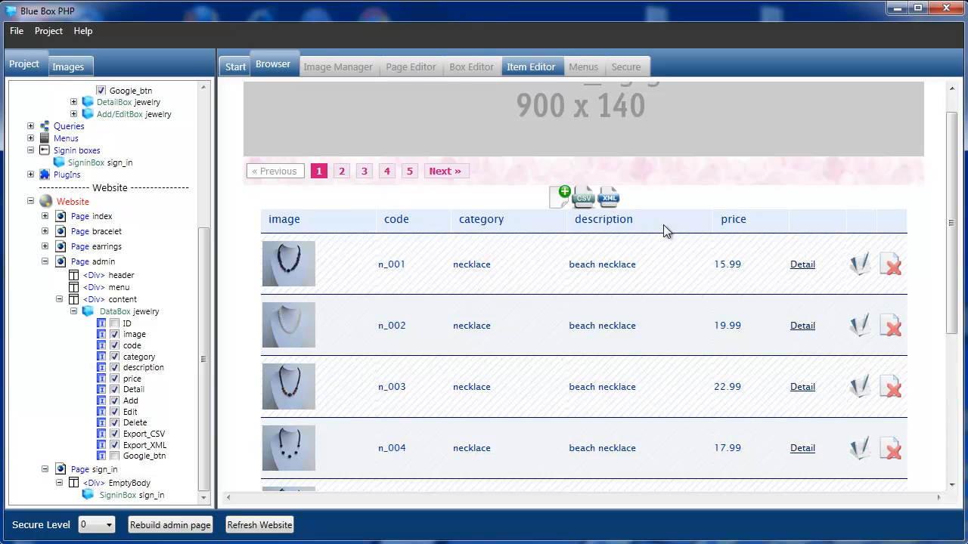
{"action": "scroll", "coordinate": [954, 223], "scroll_direction": "down", "scroll_amount": 1}
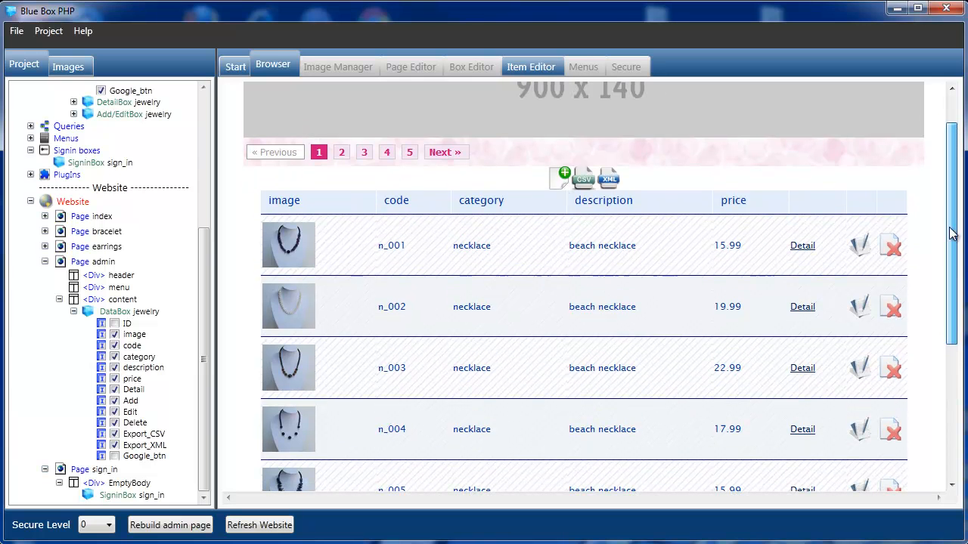
{"action": "left_click_drag", "start_coordinate": [205, 253], "coordinate": [198, 114]}
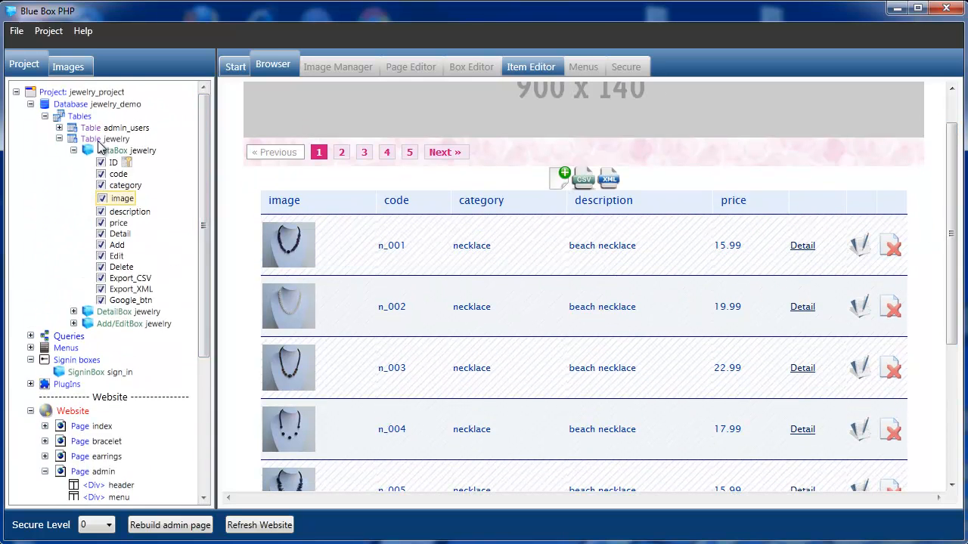
- Reopen the jewelry DataBox in Box Editor and expand the Add/EditBox jewelry fields
{"action": "left_click", "coordinate": [106, 152]}
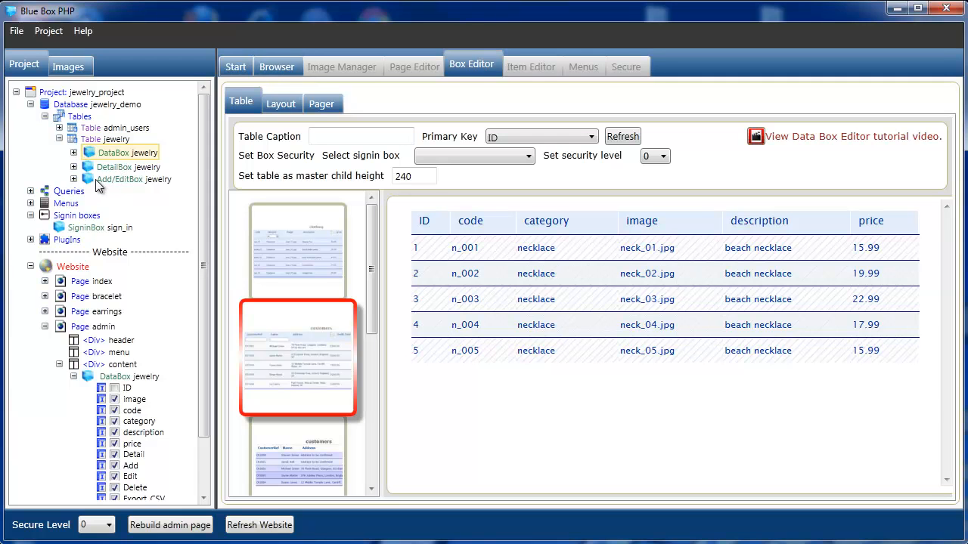
{"action": "left_click", "coordinate": [73, 179]}
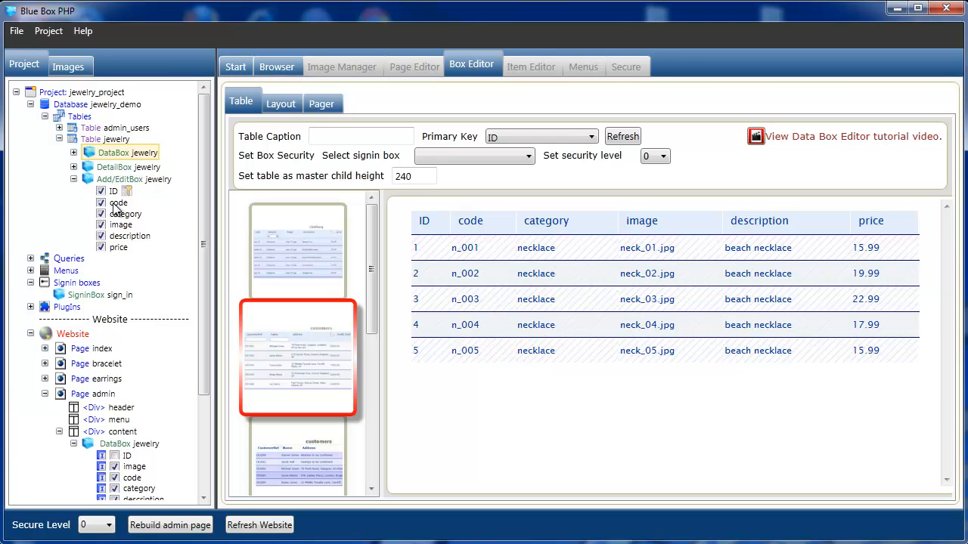
- Make category a ListMenu filled from the jewelry table's category column, with Is Unique ticked
{"action": "left_click", "coordinate": [118, 203]}
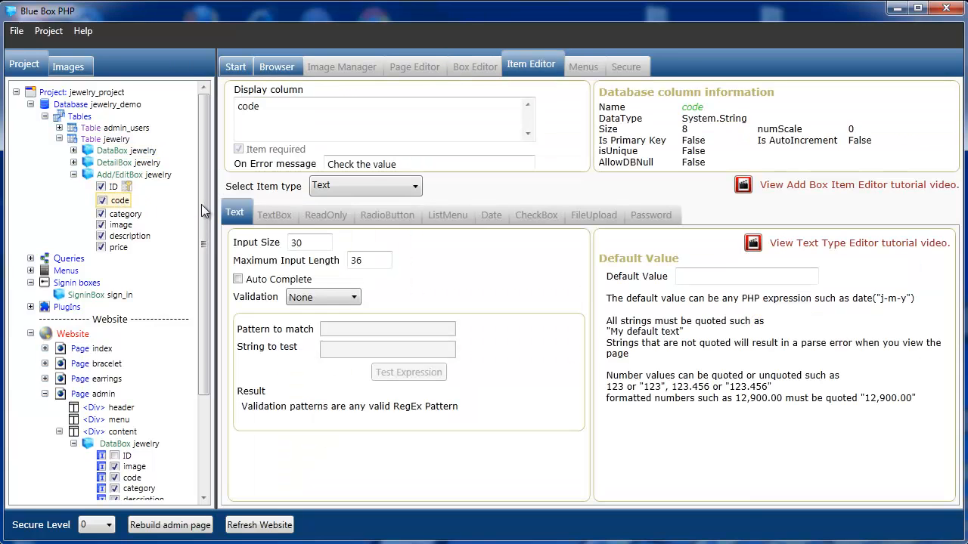
{"action": "left_click", "coordinate": [125, 216]}
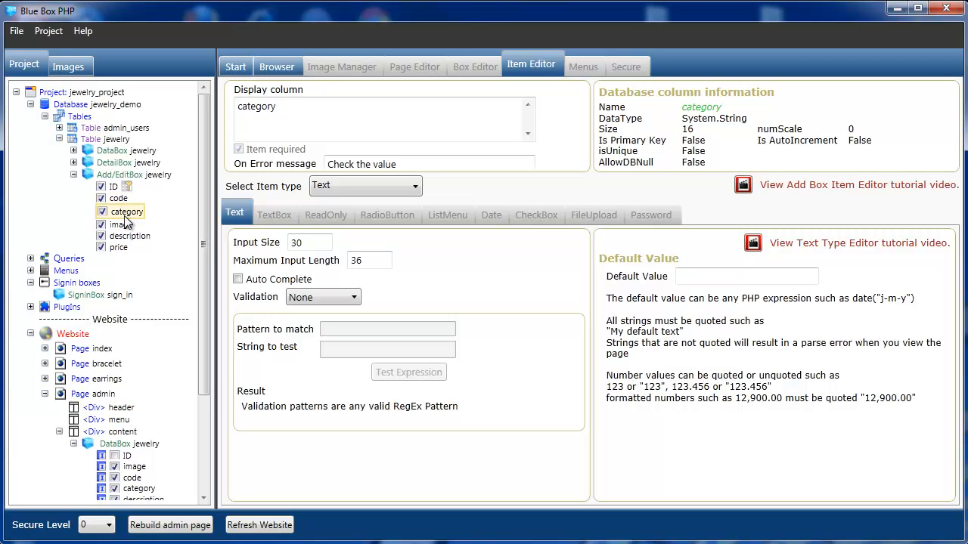
{"action": "left_click", "coordinate": [414, 190]}
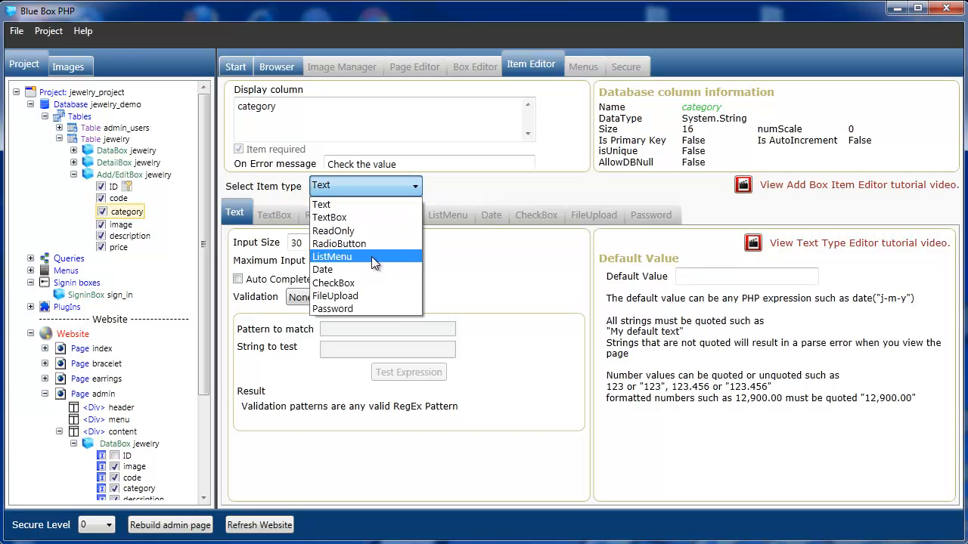
{"action": "left_click", "coordinate": [372, 256]}
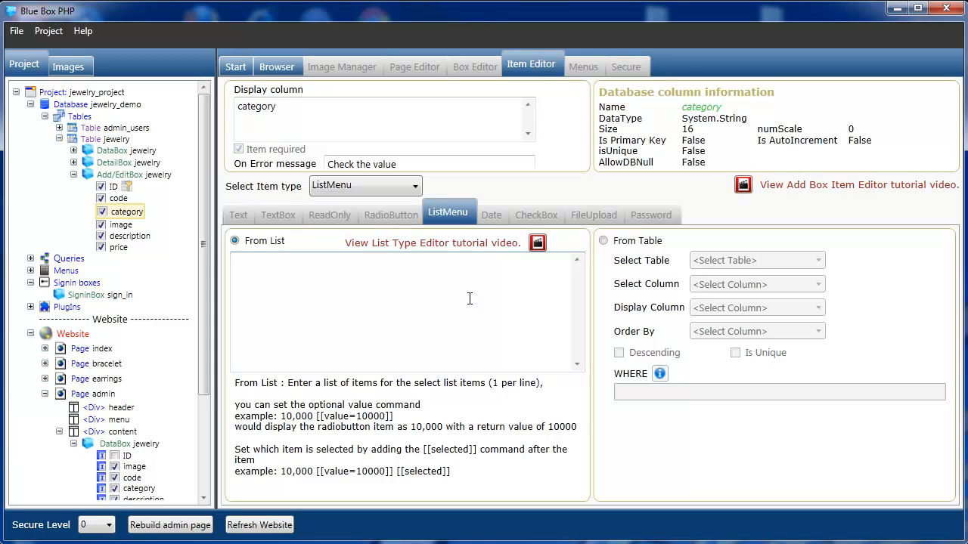
{"action": "left_click", "coordinate": [604, 241]}
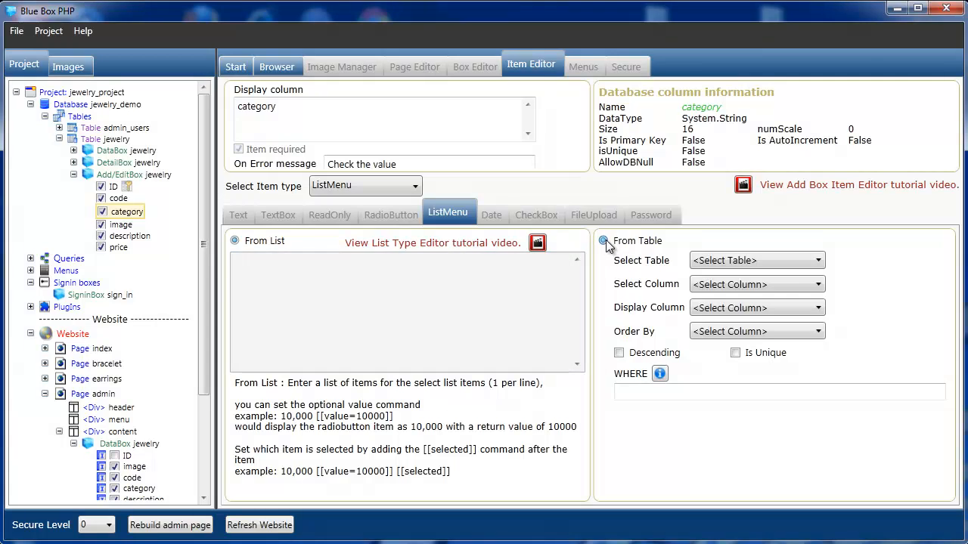
{"action": "left_click", "coordinate": [820, 259]}
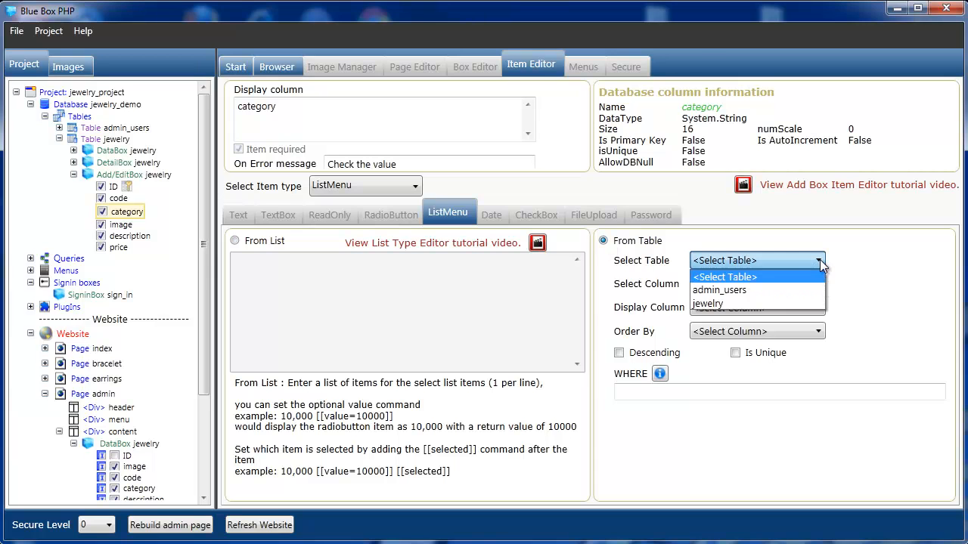
{"action": "left_click", "coordinate": [784, 304]}
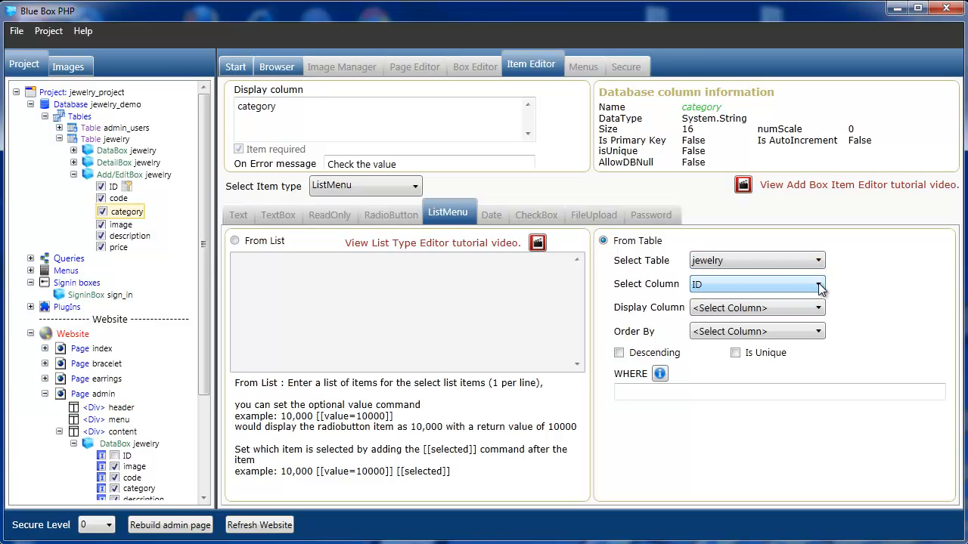
{"action": "left_click", "coordinate": [819, 285]}
{"action": "left_click", "coordinate": [785, 328]}
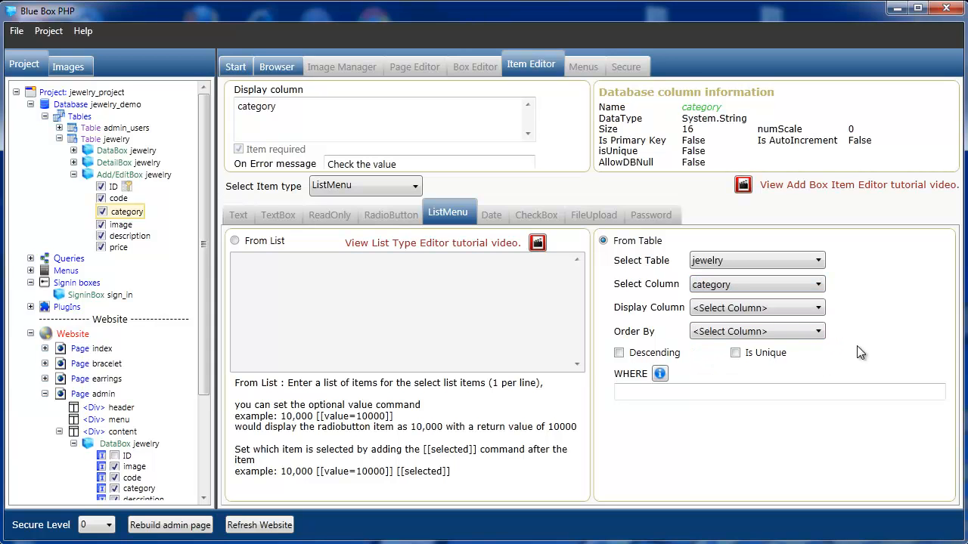
{"action": "left_click", "coordinate": [736, 354]}
- Make image a FileUpload uploaded as an image and resized on upload to 500 px wide
{"action": "left_click", "coordinate": [120, 225]}
{"action": "left_click", "coordinate": [418, 185]}
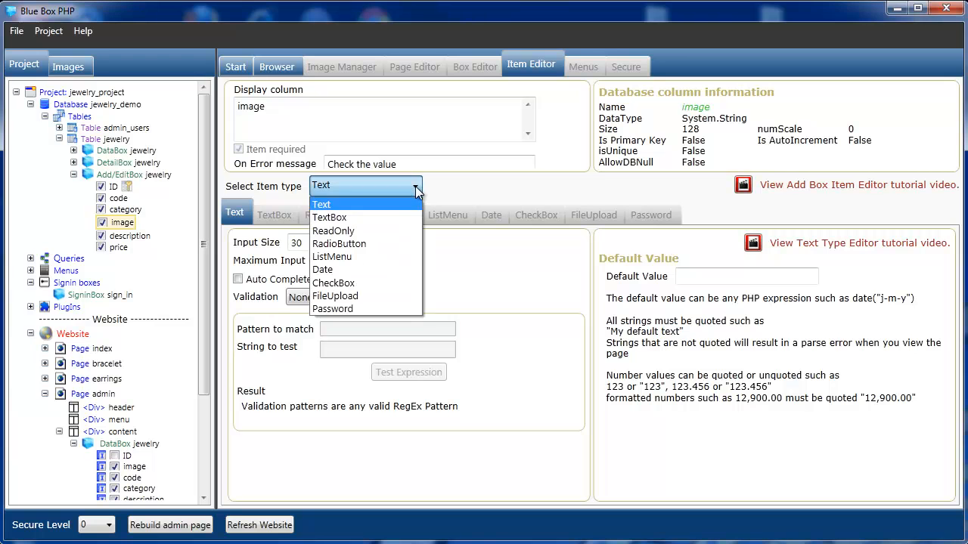
{"action": "left_click", "coordinate": [371, 295]}
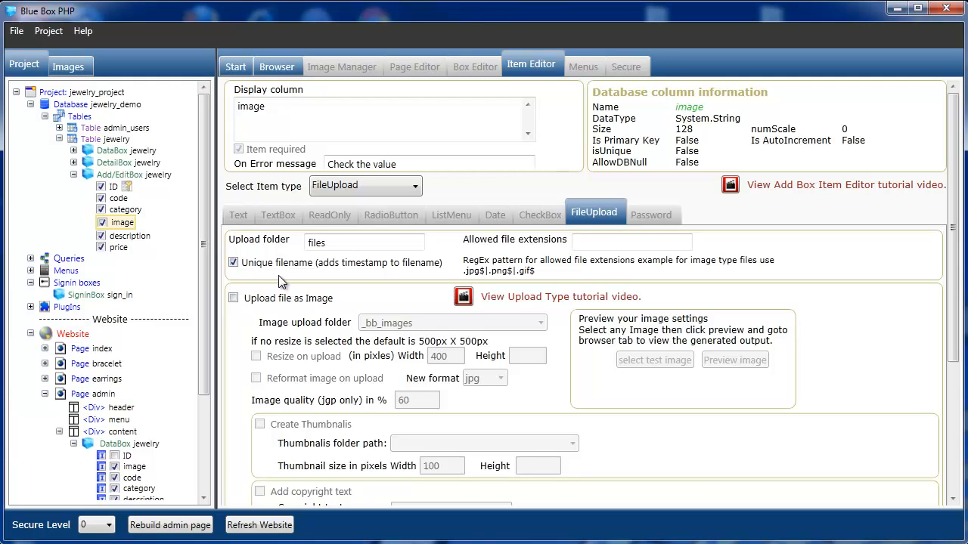
{"action": "left_click", "coordinate": [234, 298]}
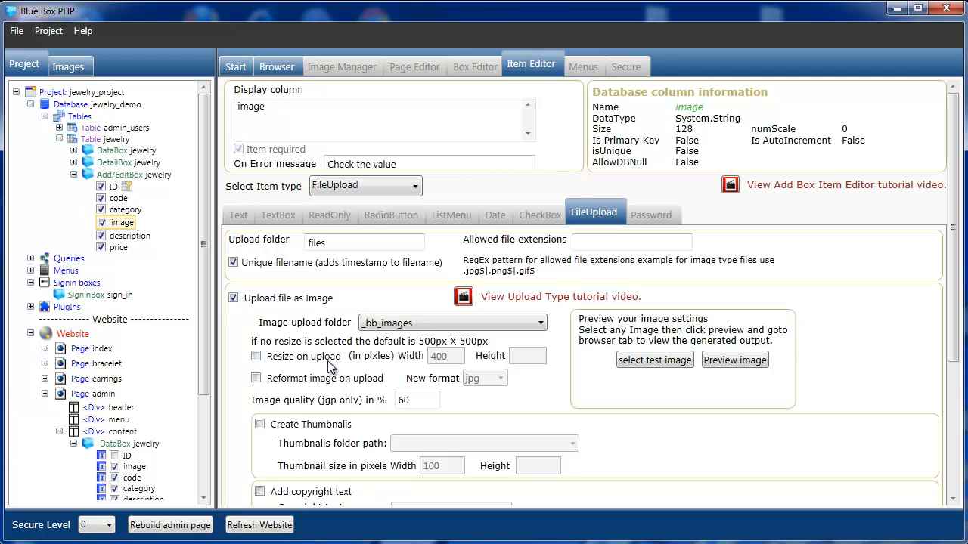
{"action": "left_click", "coordinate": [256, 356]}
{"action": "left_click_drag", "start_coordinate": [449, 356], "coordinate": [421, 360]}
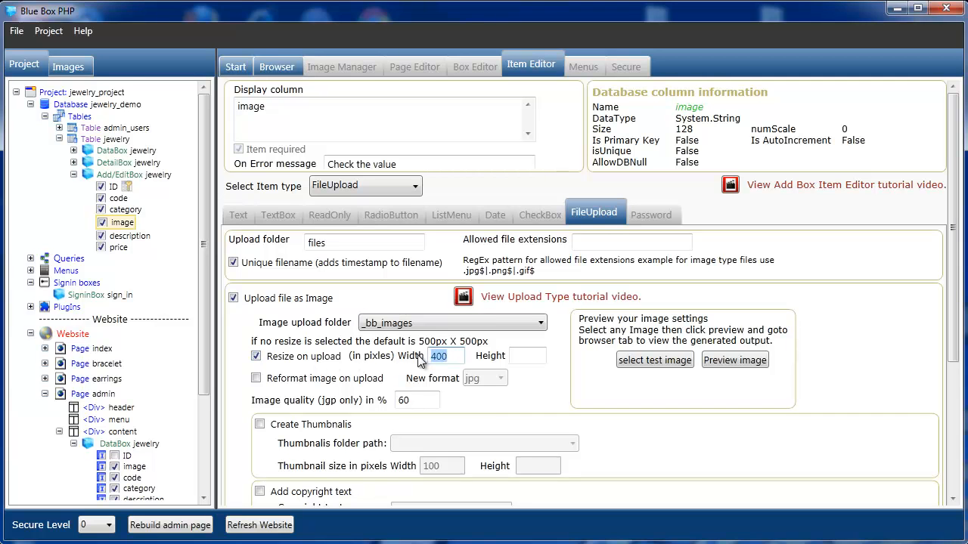
{"action": "type", "text": "500"}
{"action": "scroll", "coordinate": [956, 346], "scroll_direction": "down", "scroll_amount": 2}
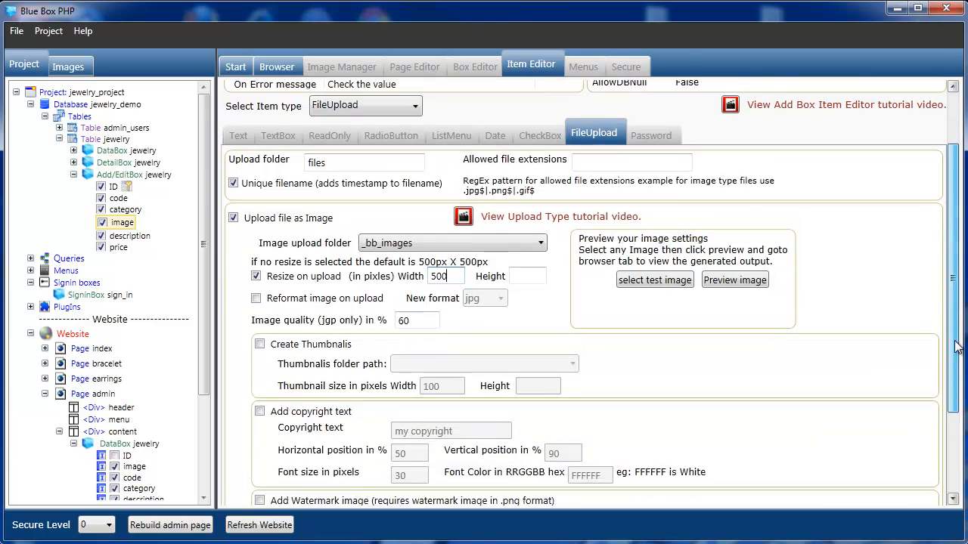
- Turn on thumbnail creation with a thumbnail width of 150 px
{"action": "scroll", "coordinate": [957, 346], "scroll_direction": "down", "scroll_amount": 2}
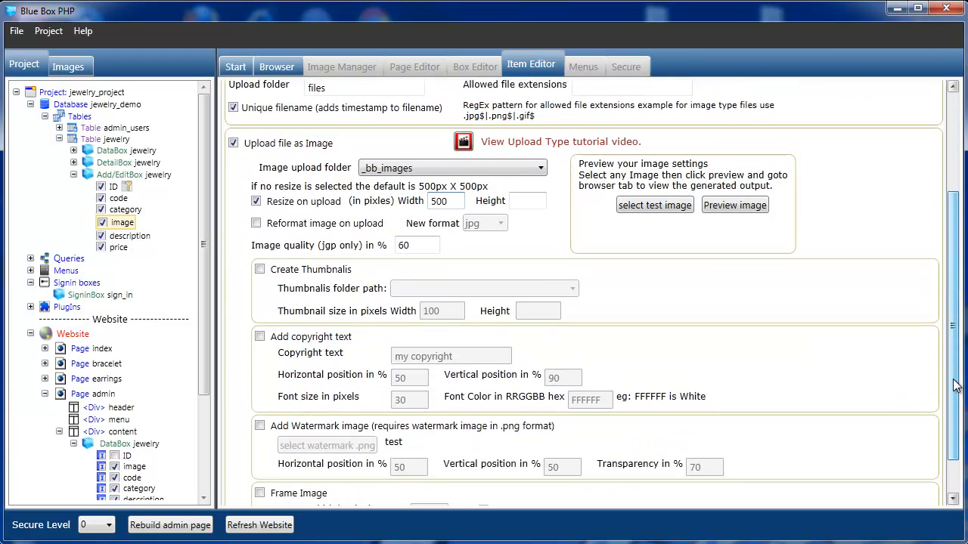
{"action": "scroll", "coordinate": [955, 386], "scroll_direction": "down", "scroll_amount": 2}
{"action": "left_click", "coordinate": [259, 218]}
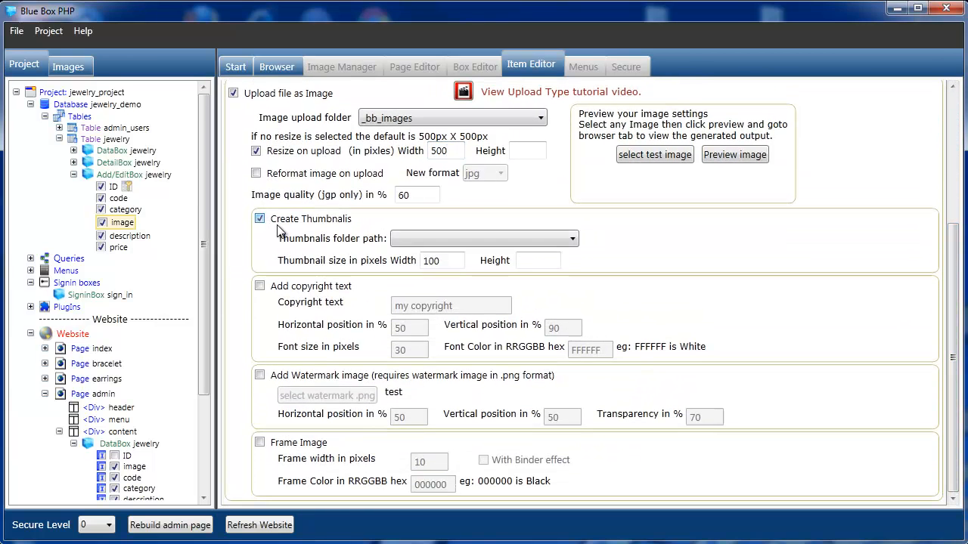
{"action": "left_click_drag", "start_coordinate": [444, 263], "coordinate": [418, 264]}
{"action": "type", "text": "150"}
{"action": "left_click", "coordinate": [523, 260]}
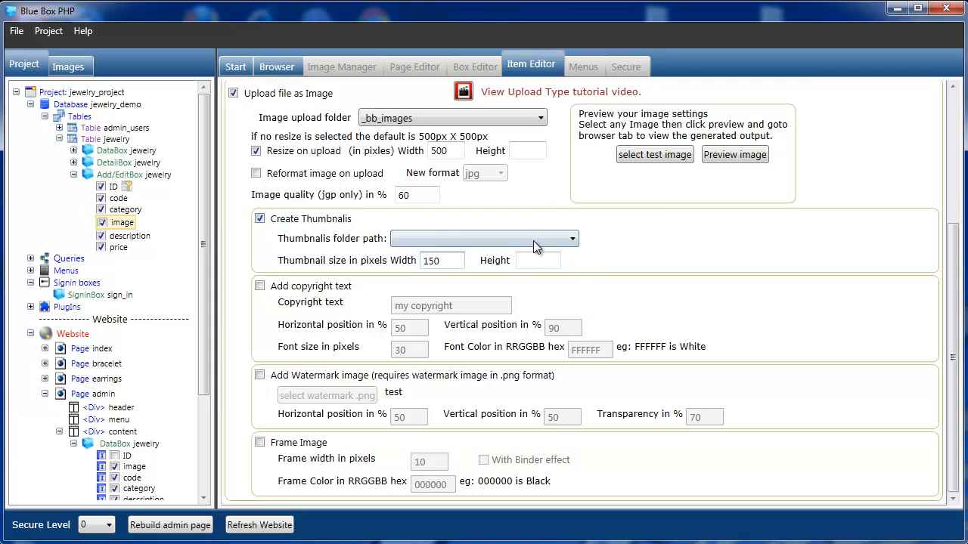
- Store thumbnails in _bb_images/jewelry/thumbs and upload images to _bb_images/jewelry
{"action": "left_click", "coordinate": [571, 238]}
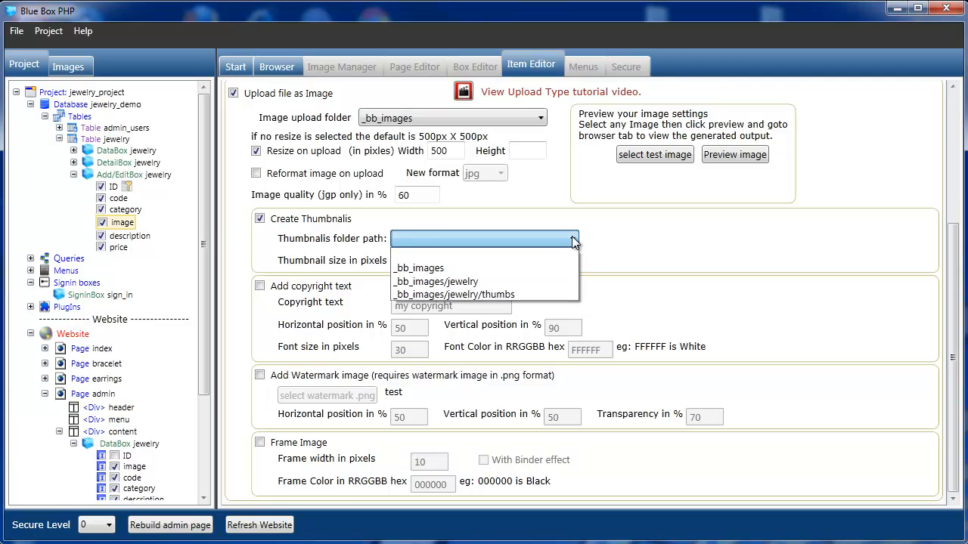
{"action": "left_click", "coordinate": [489, 295]}
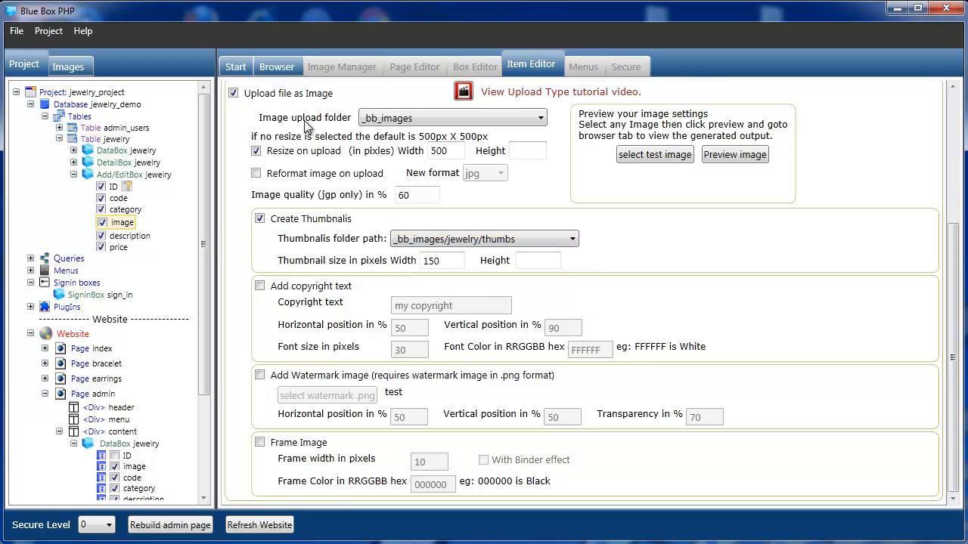
{"action": "left_click", "coordinate": [541, 118]}
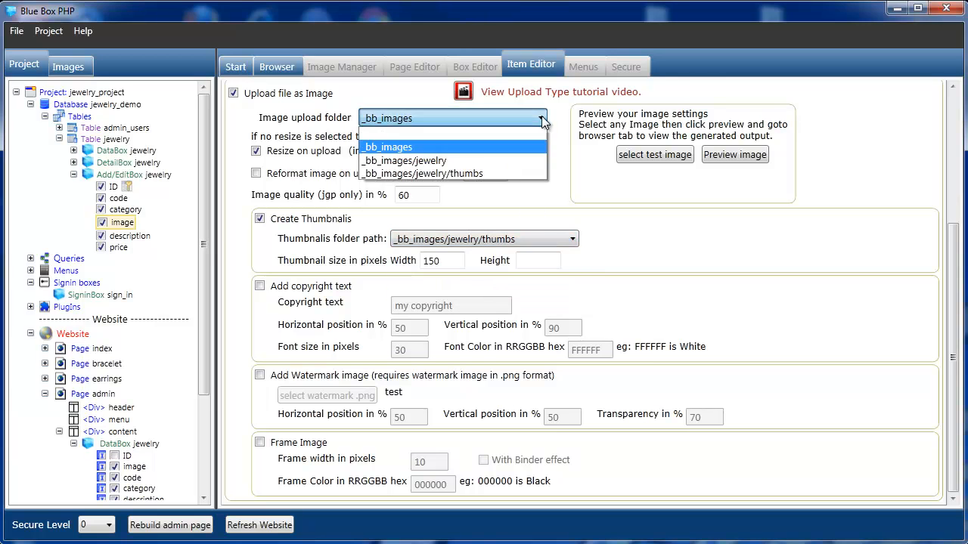
{"action": "left_click", "coordinate": [493, 160]}
{"action": "left_click_drag", "start_coordinate": [956, 356], "coordinate": [945, 188]}
{"action": "left_click", "coordinate": [128, 235]}
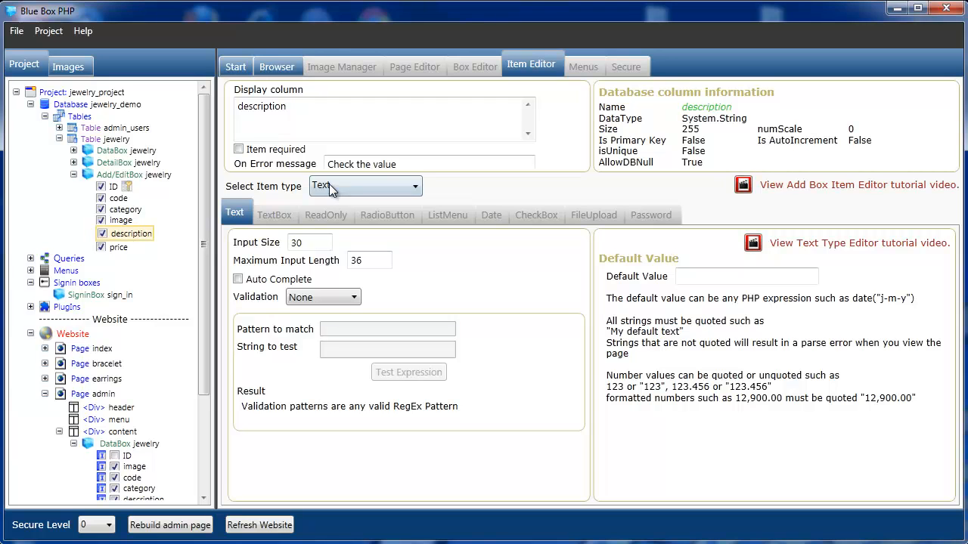
- Make the description field a TextBox textarea 8 rows high and 50 columns wide
{"action": "left_click", "coordinate": [118, 247]}
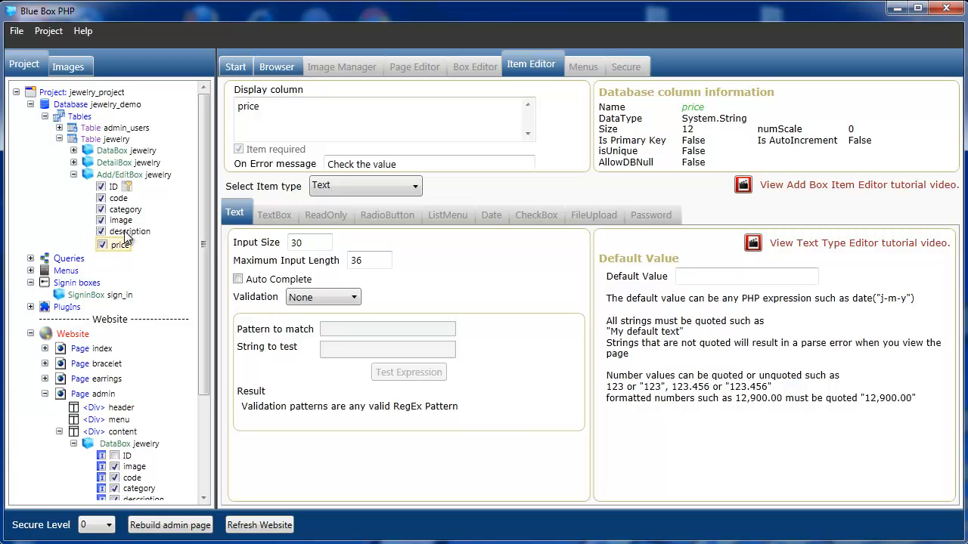
{"action": "left_click", "coordinate": [125, 234]}
{"action": "left_click", "coordinate": [414, 187]}
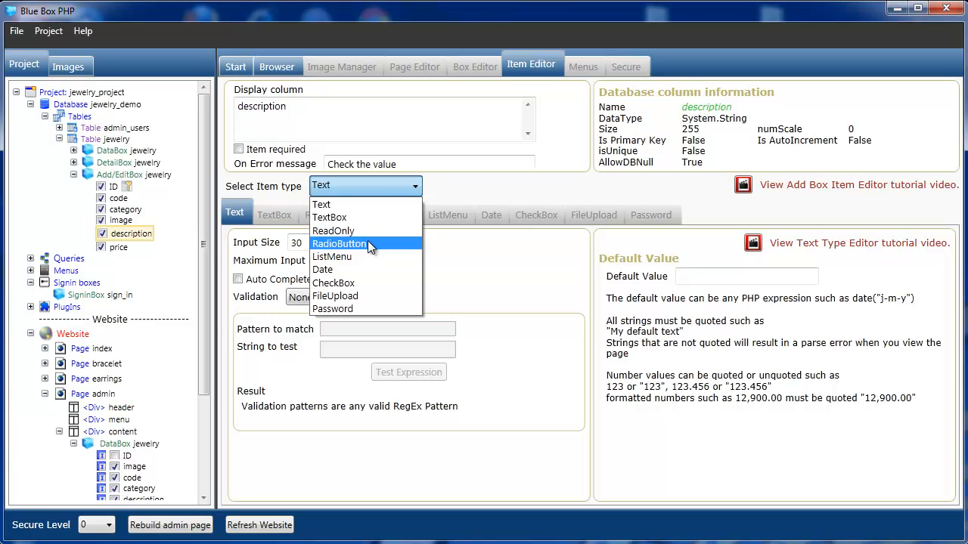
{"action": "left_click", "coordinate": [360, 217]}
{"action": "double_click", "coordinate": [395, 242]}
{"action": "type", "text": "8"}
{"action": "key", "text": "Tab"}
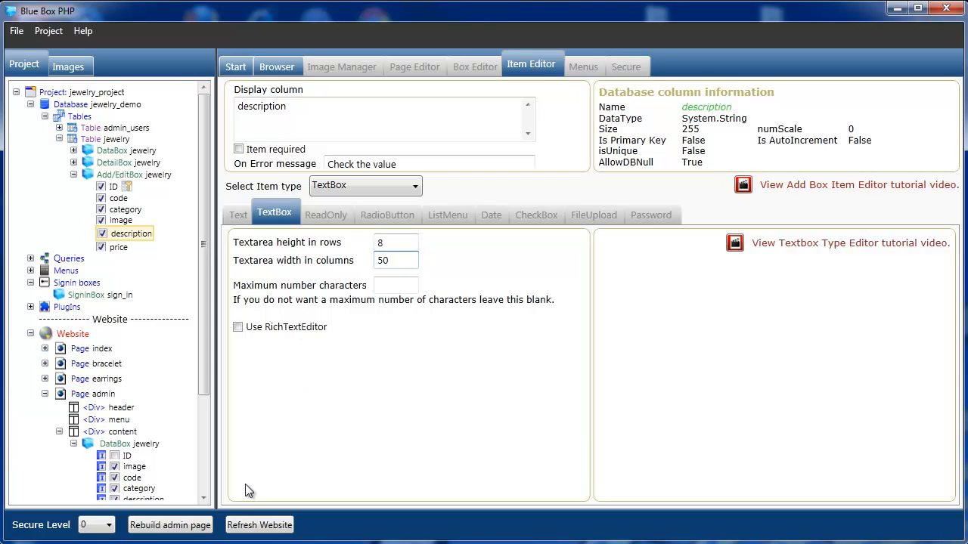
{"action": "left_click_drag", "start_coordinate": [203, 363], "coordinate": [202, 370]}
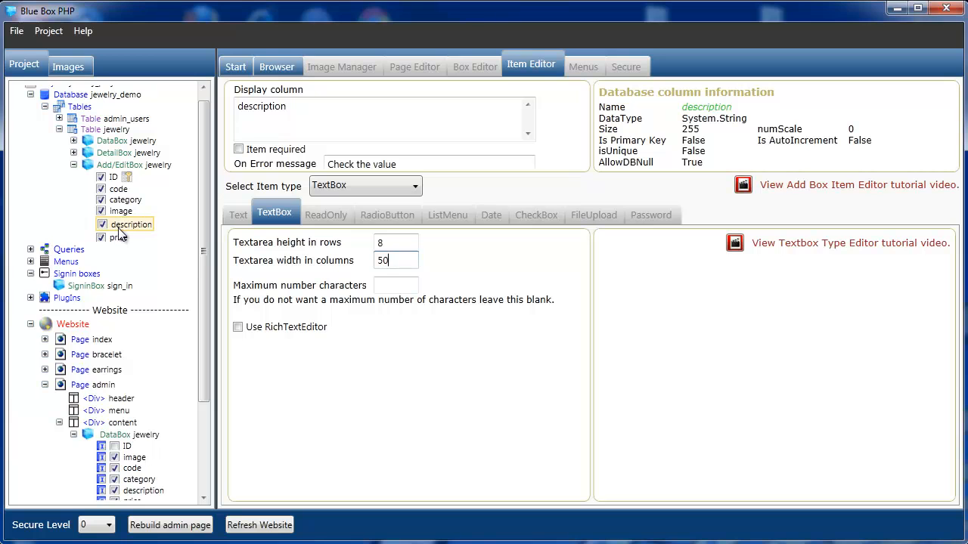
- Check the Add/EditBox jewelry layout, then rebuild the admin page to preview the jewelry table
{"action": "left_click", "coordinate": [119, 165]}
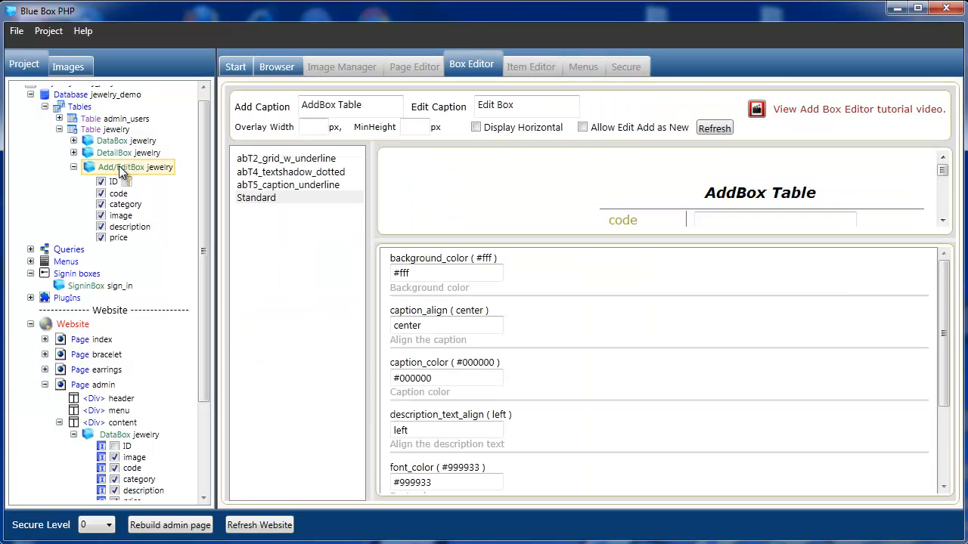
{"action": "left_click_drag", "start_coordinate": [942, 173], "coordinate": [943, 196]}
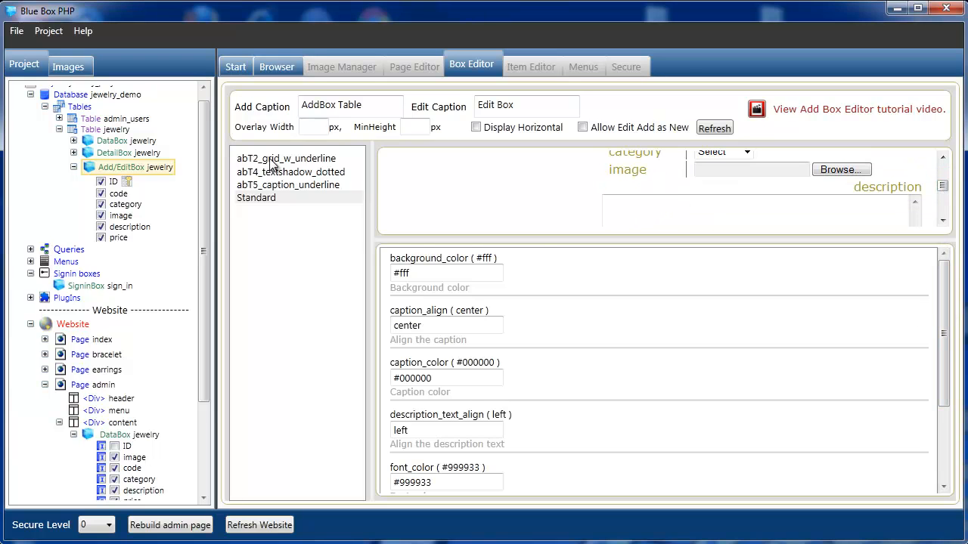
{"action": "left_click_drag", "start_coordinate": [941, 186], "coordinate": [941, 178]}
{"action": "left_click_drag", "start_coordinate": [205, 393], "coordinate": [203, 440]}
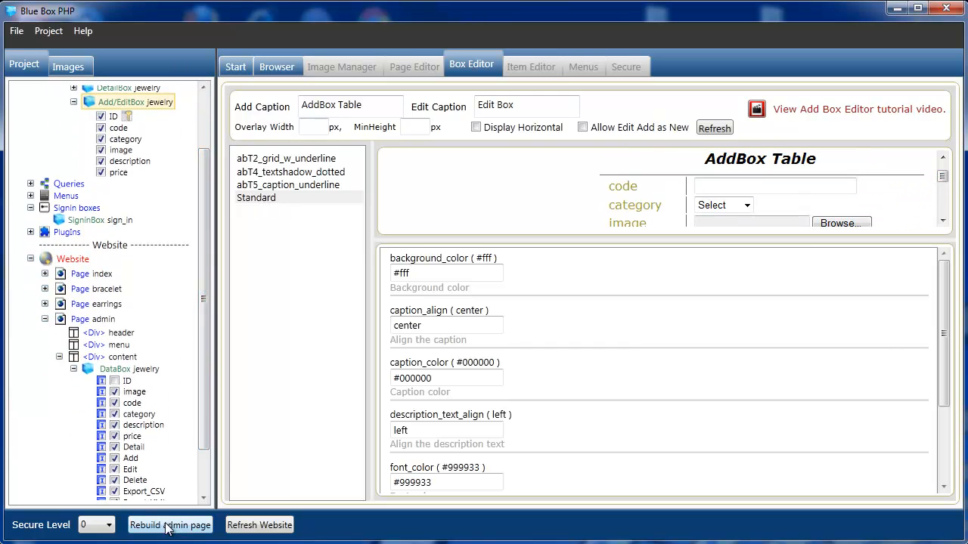
{"action": "left_click", "coordinate": [84, 320]}
{"action": "left_click", "coordinate": [168, 525]}
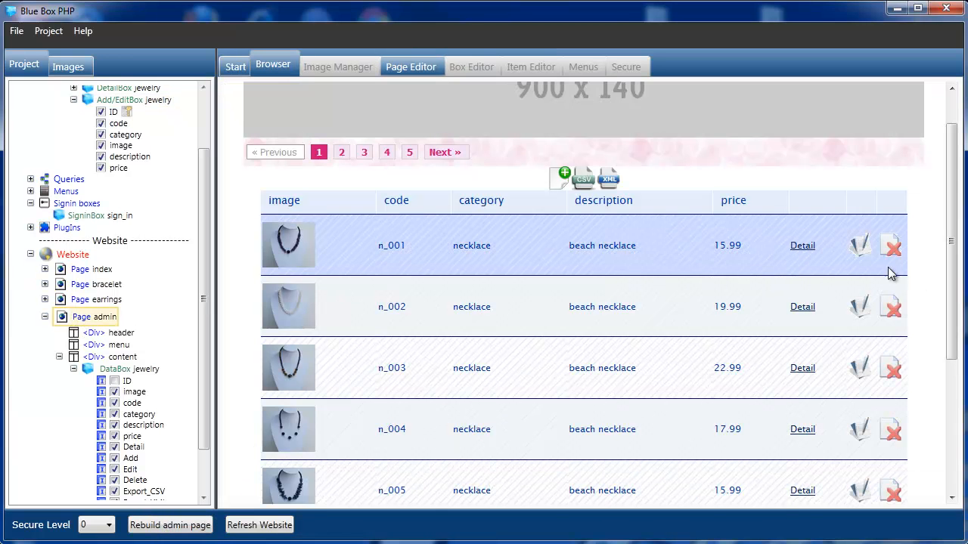
- Open record n_001 for editing, keep category necklace, reset the form and close it unchanged
{"action": "left_click", "coordinate": [859, 246]}
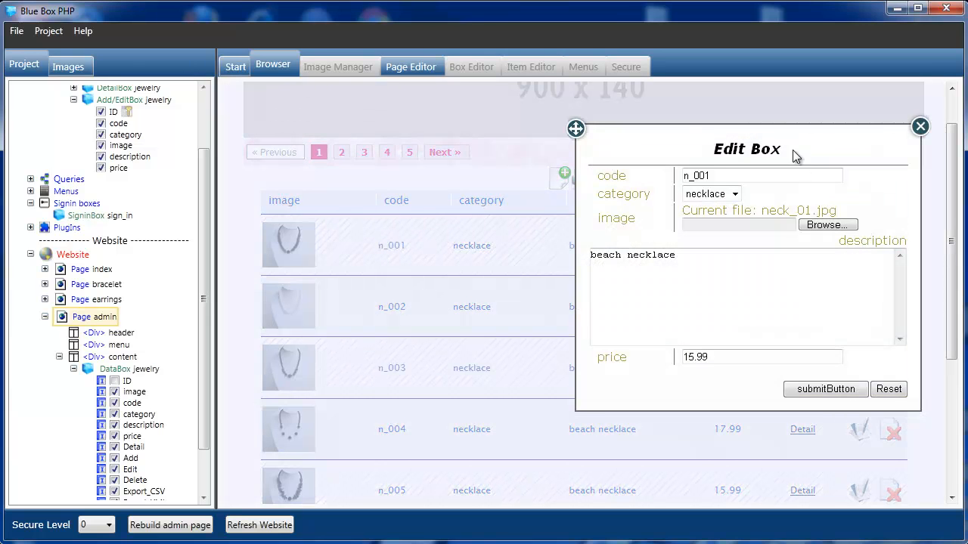
{"action": "left_click_drag", "start_coordinate": [575, 128], "coordinate": [417, 143]}
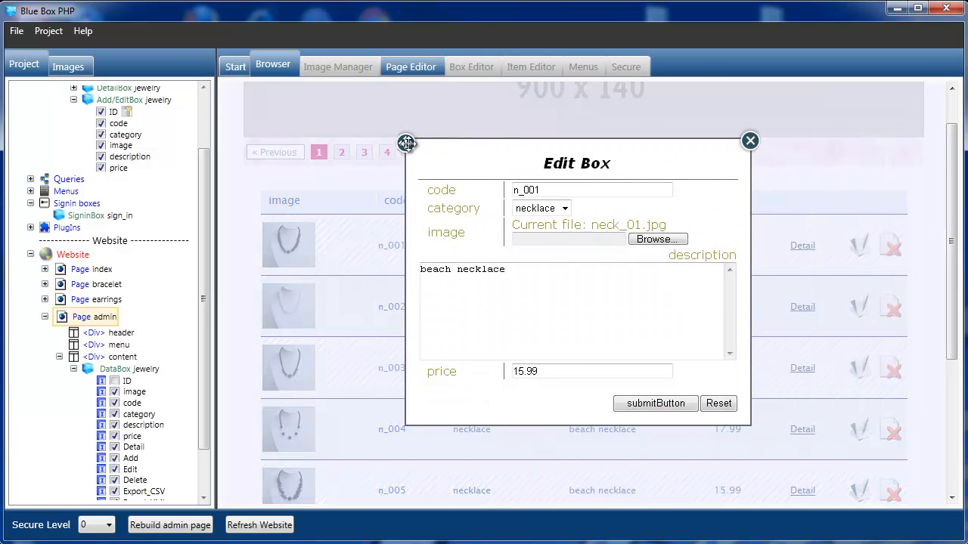
{"action": "left_click", "coordinate": [565, 210]}
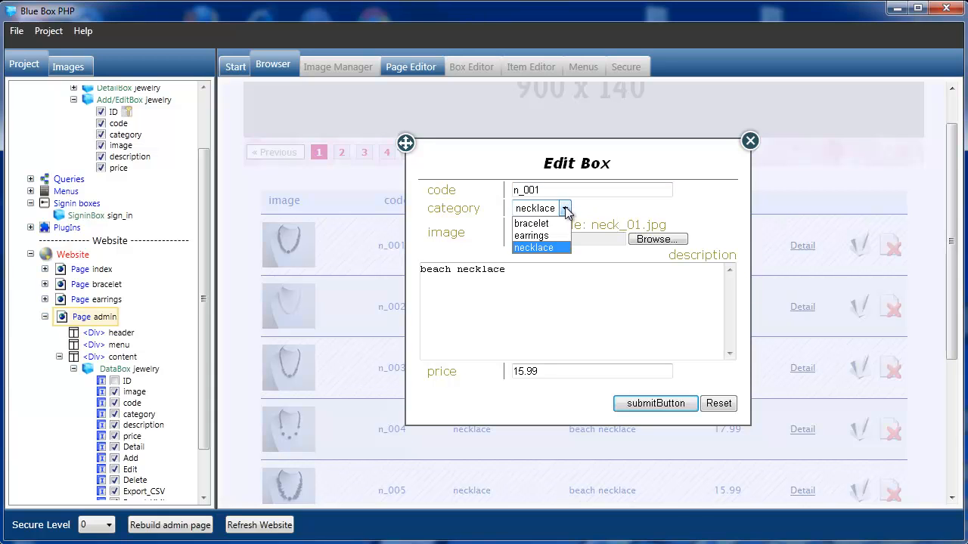
{"action": "left_click", "coordinate": [555, 246]}
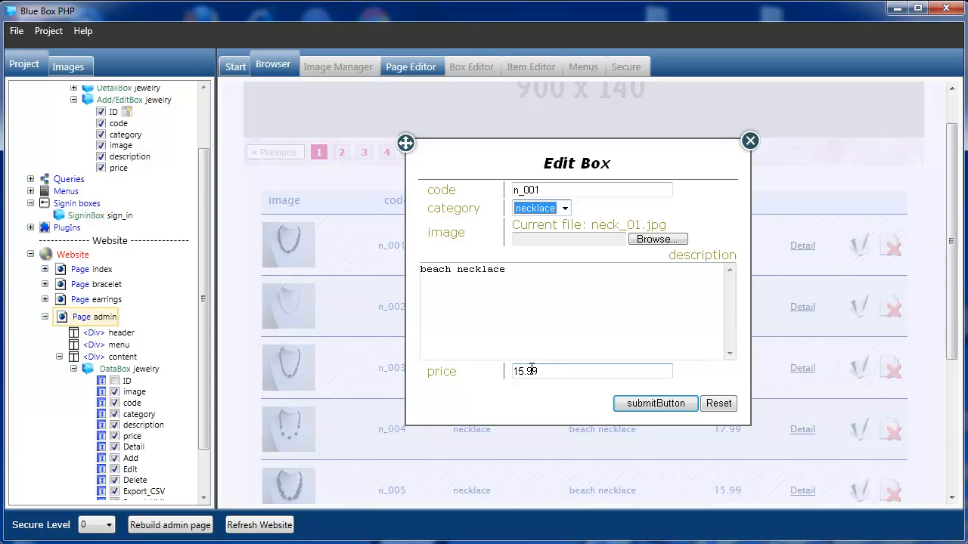
{"action": "left_click", "coordinate": [713, 406]}
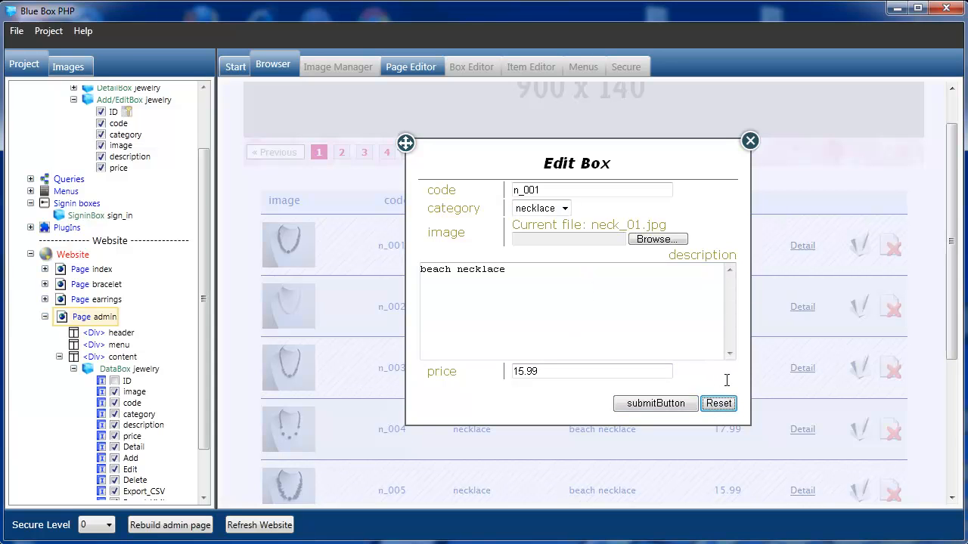
{"action": "left_click", "coordinate": [749, 143]}
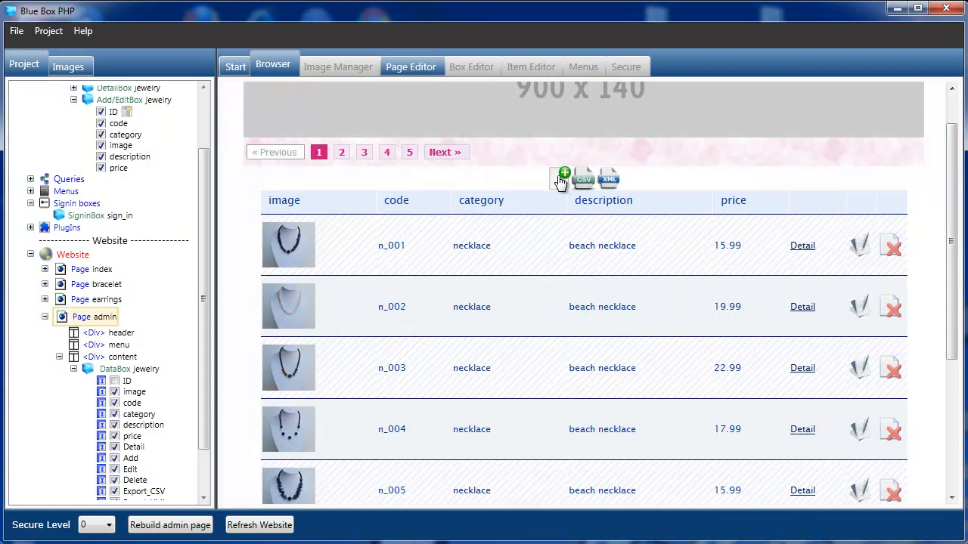
{"action": "left_click", "coordinate": [558, 181]}
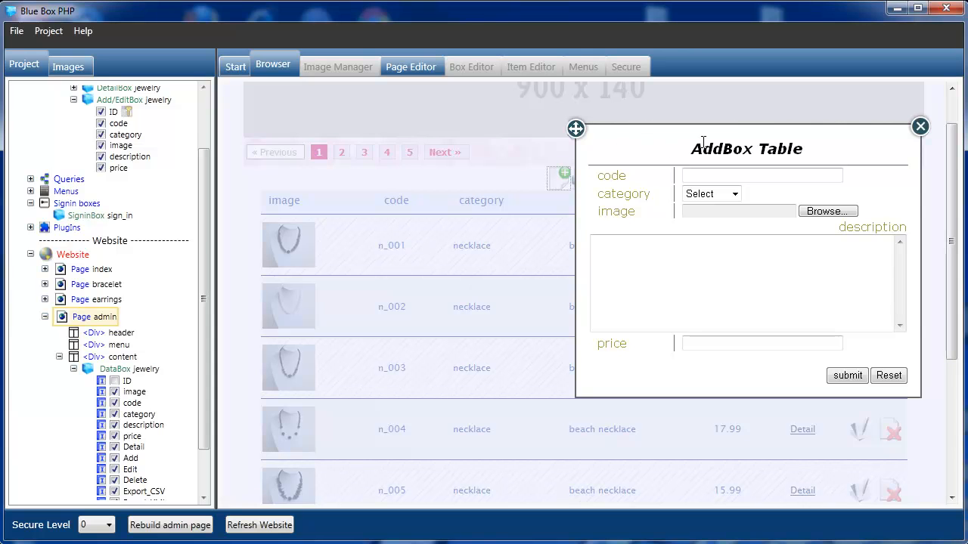
{"action": "left_click", "coordinate": [920, 126]}
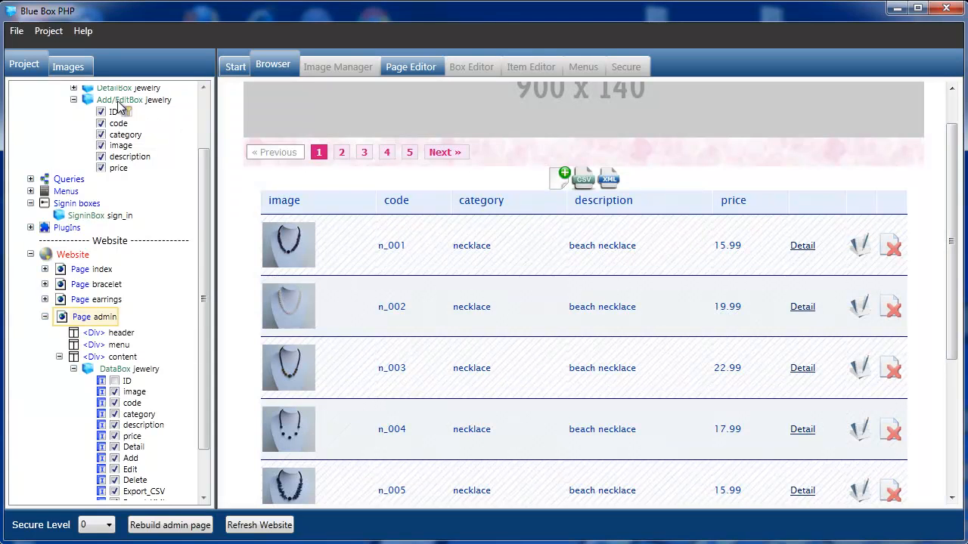
{"action": "scroll", "coordinate": [204, 177], "scroll_direction": "up", "scroll_amount": 3}
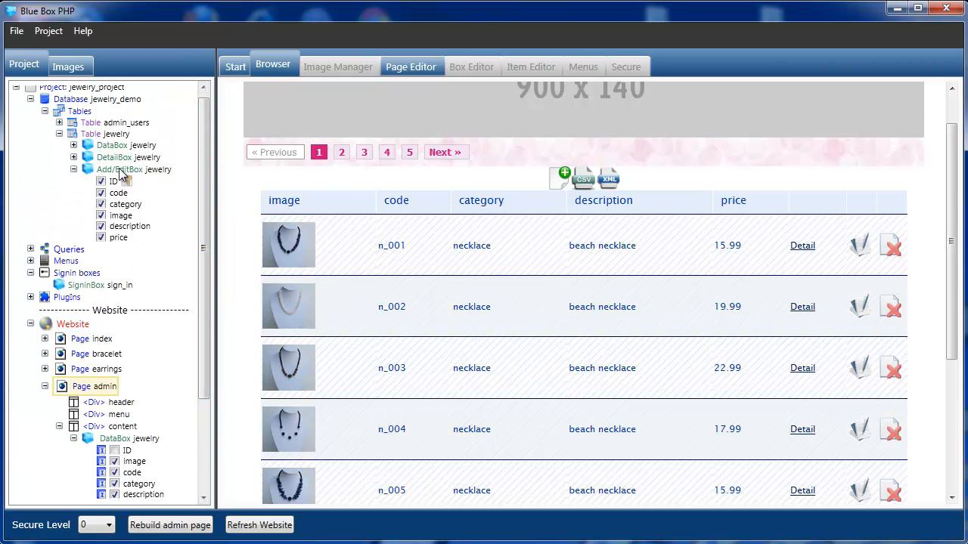
- Rebuild the admin page from the Add/EditBox jewelry view, collapse DataBox jewelry, and open Page admin settings
{"action": "left_click", "coordinate": [121, 171]}
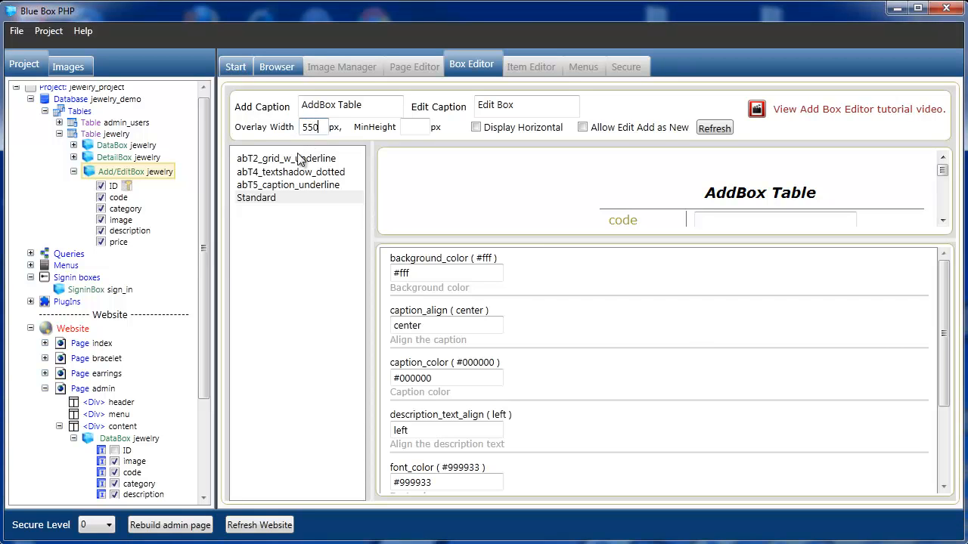
{"action": "left_click", "coordinate": [161, 527]}
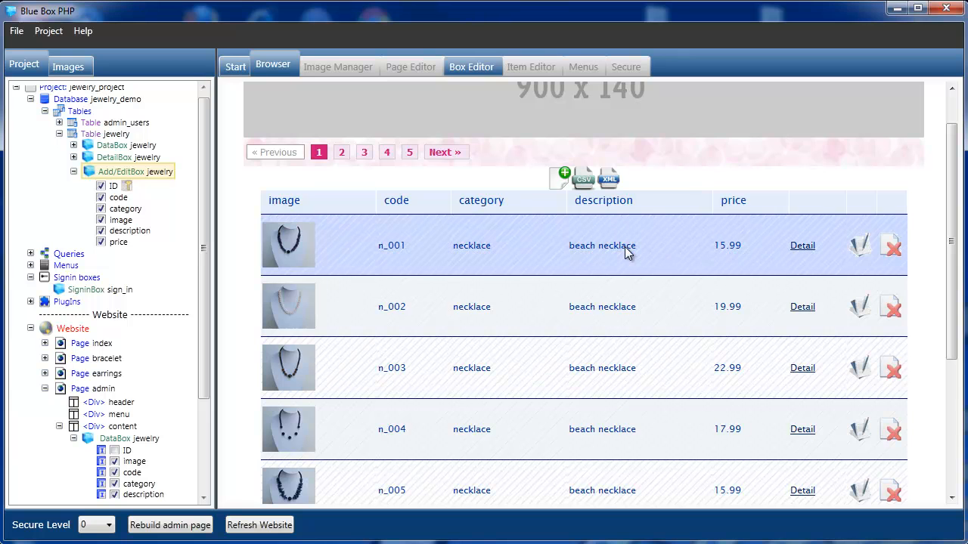
{"action": "left_click_drag", "start_coordinate": [948, 240], "coordinate": [943, 201]}
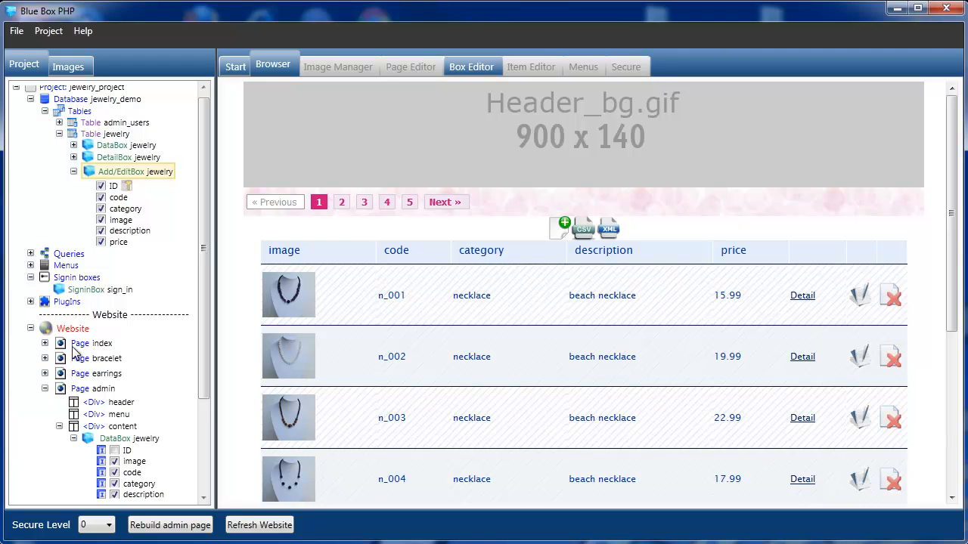
{"action": "left_click_drag", "start_coordinate": [197, 326], "coordinate": [196, 426]}
{"action": "left_click", "coordinate": [74, 312]}
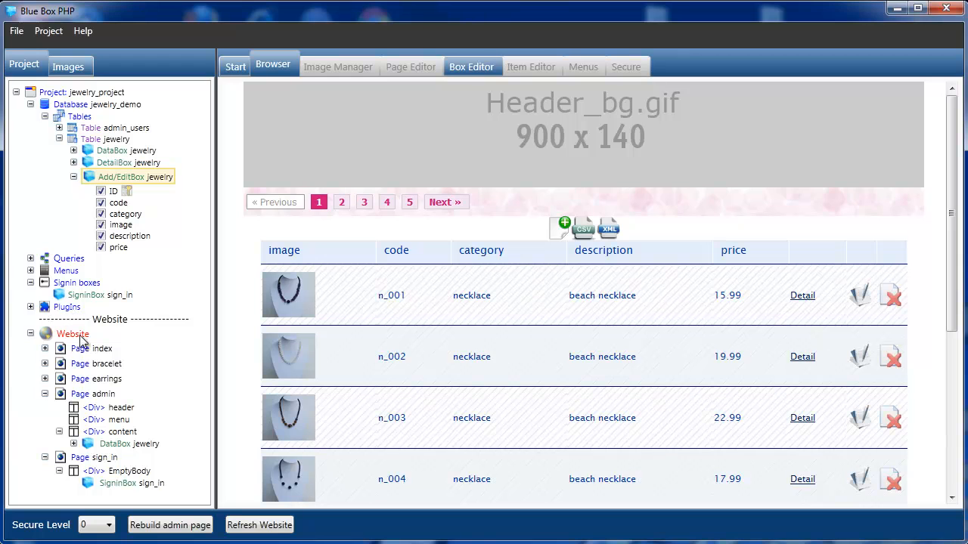
{"action": "left_click", "coordinate": [90, 394]}
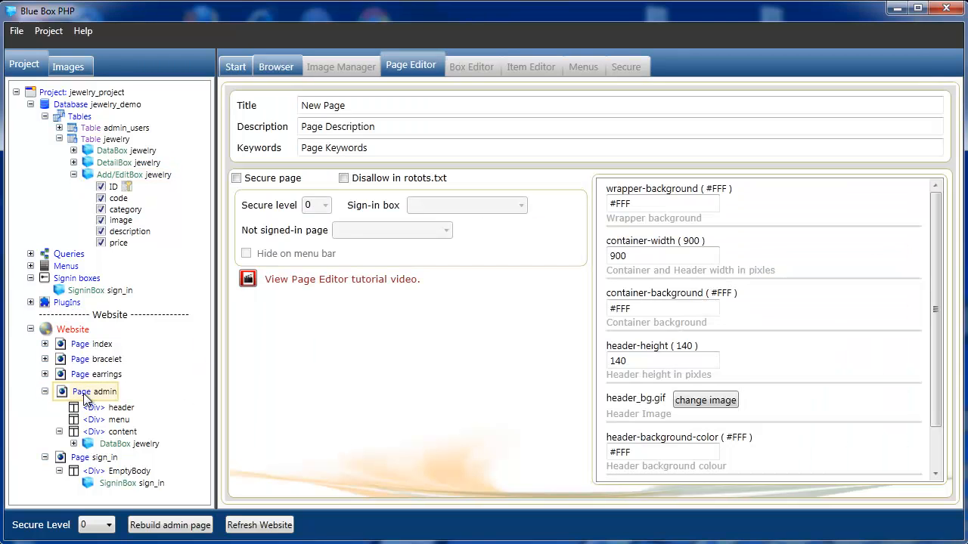
- Secure the admin page at level 10 with sign_in as sign-in box and not-signed-in page, then rebuild
{"action": "left_click", "coordinate": [237, 179]}
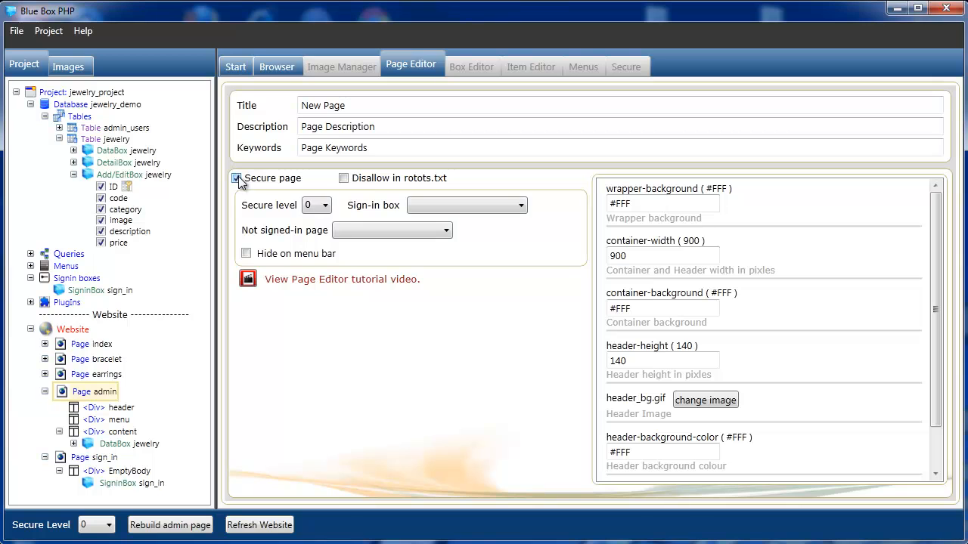
{"action": "left_click", "coordinate": [325, 211]}
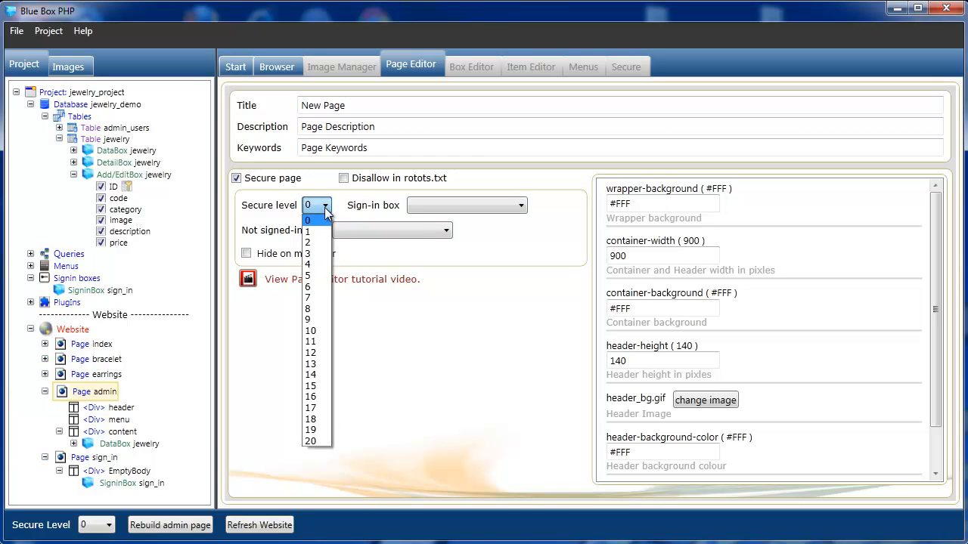
{"action": "left_click", "coordinate": [312, 332]}
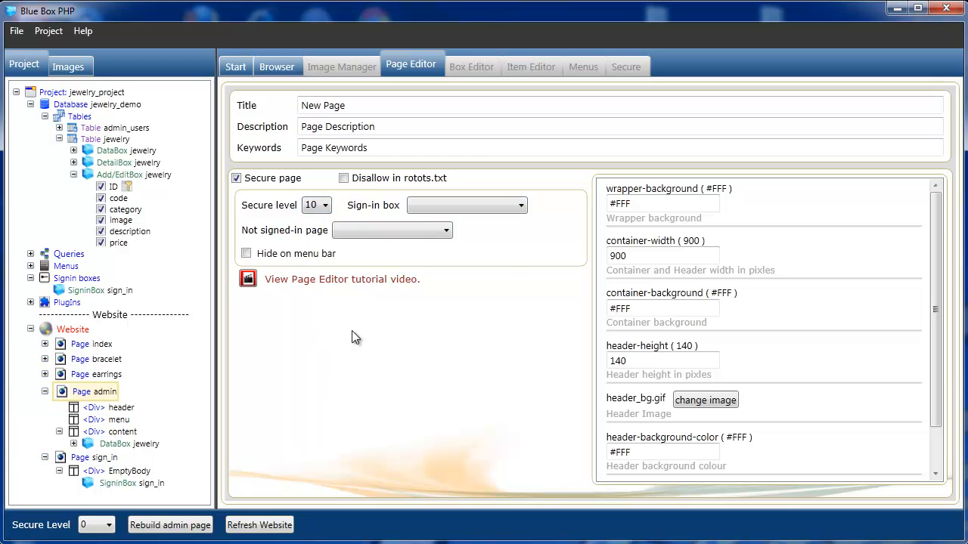
{"action": "left_click", "coordinate": [520, 206]}
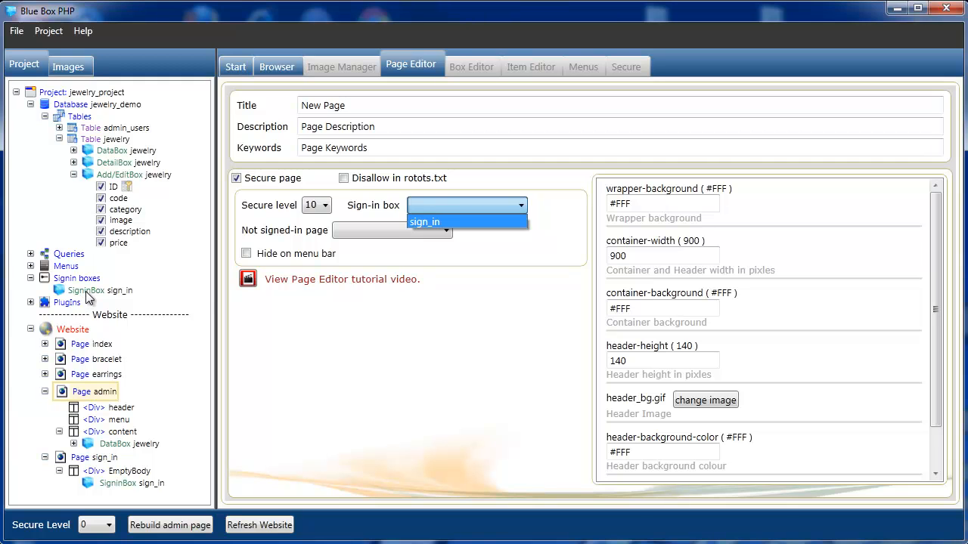
{"action": "left_click", "coordinate": [419, 221]}
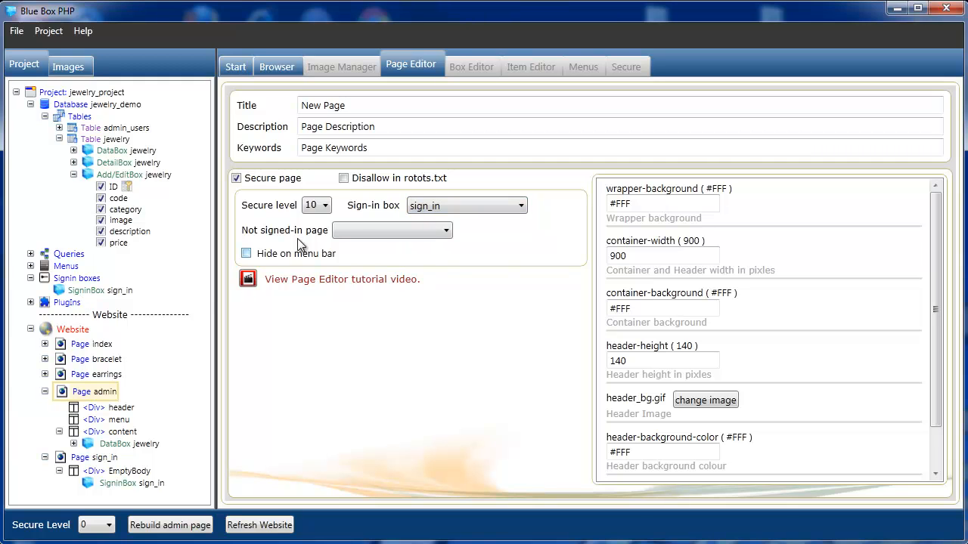
{"action": "left_click", "coordinate": [446, 233]}
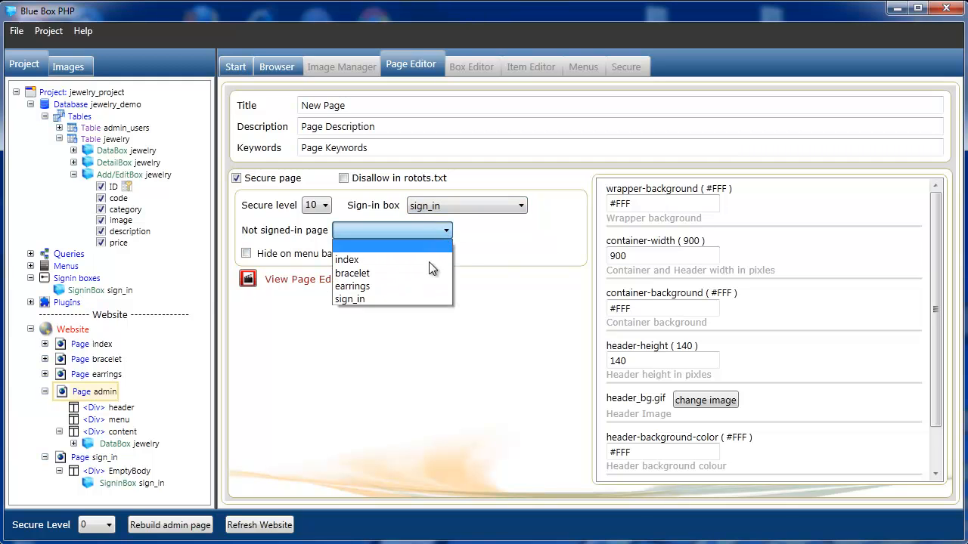
{"action": "left_click", "coordinate": [394, 298]}
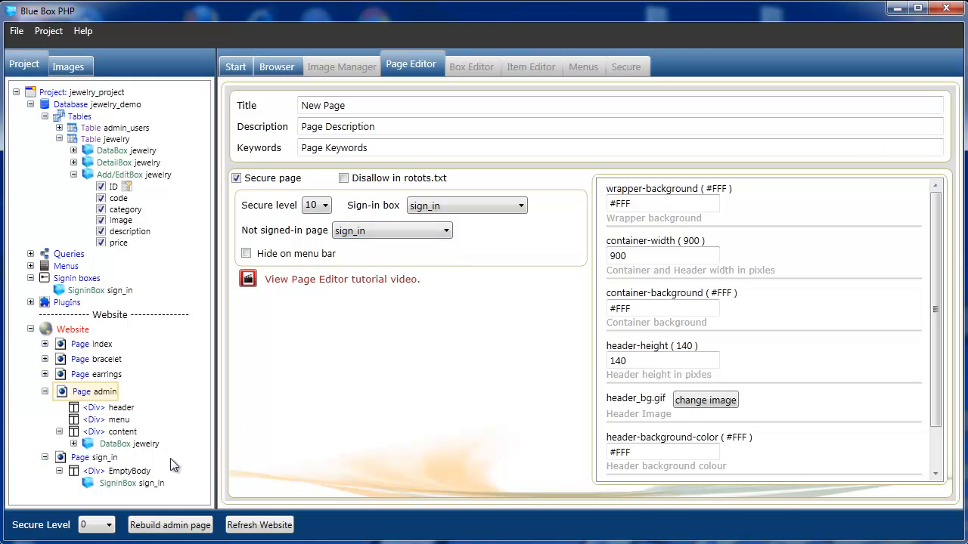
{"action": "left_click", "coordinate": [168, 527]}
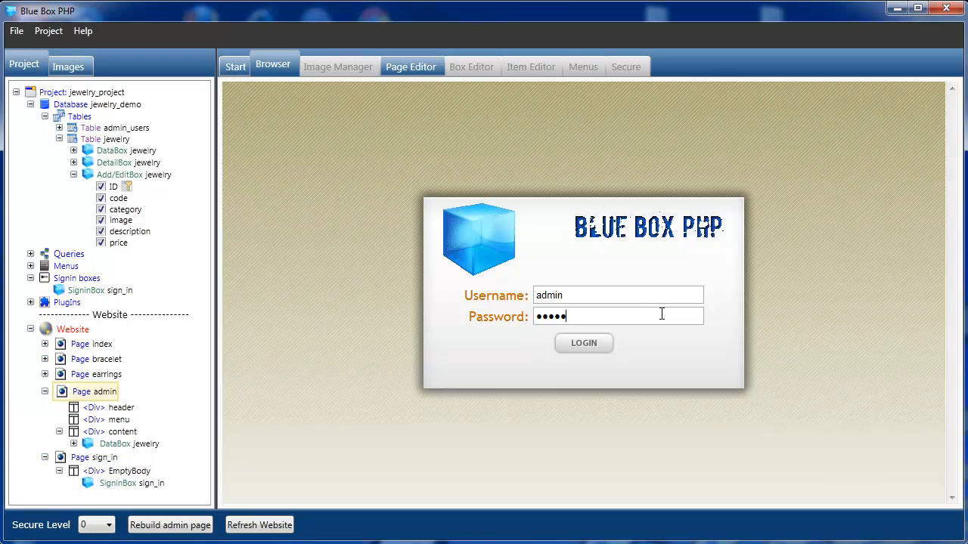
- Log in to the admin preview, decline saving the password, and scroll the necklace table
{"action": "left_click", "coordinate": [597, 344]}
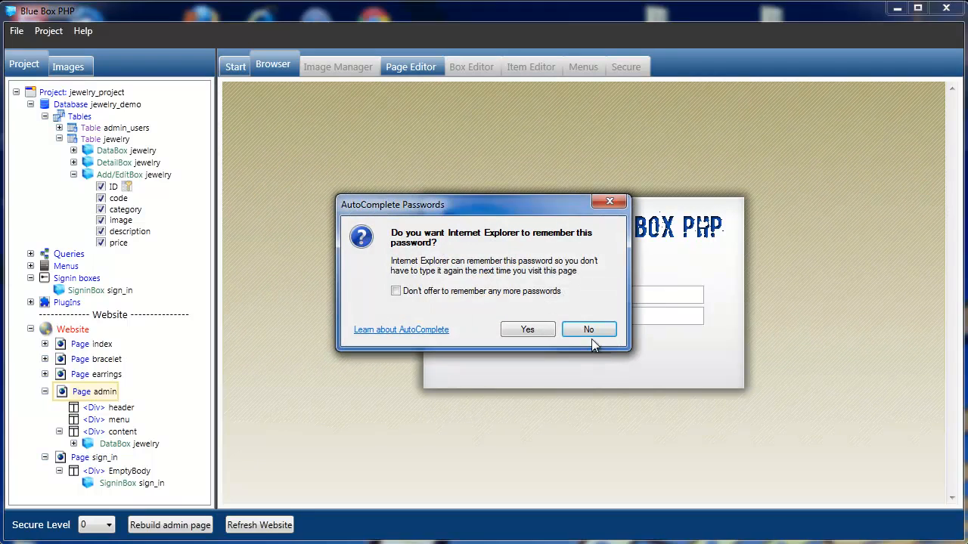
{"action": "left_click", "coordinate": [587, 331]}
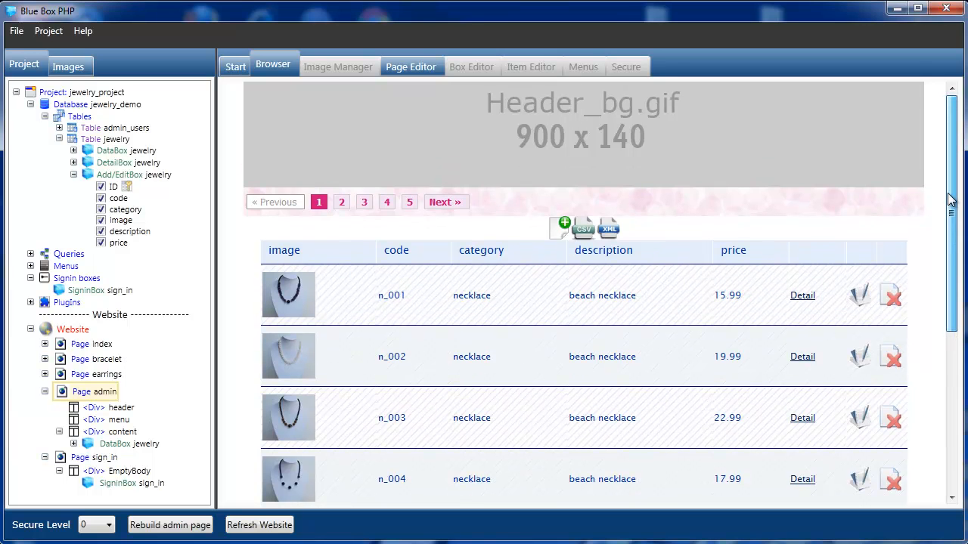
{"action": "mouse_move", "coordinate": [951, 193]}
{"action": "left_mouse_down"}
{"action": "mouse_move", "coordinate": [947, 331]}
{"action": "mouse_move", "coordinate": [957, 177]}
{"action": "left_mouse_up"}
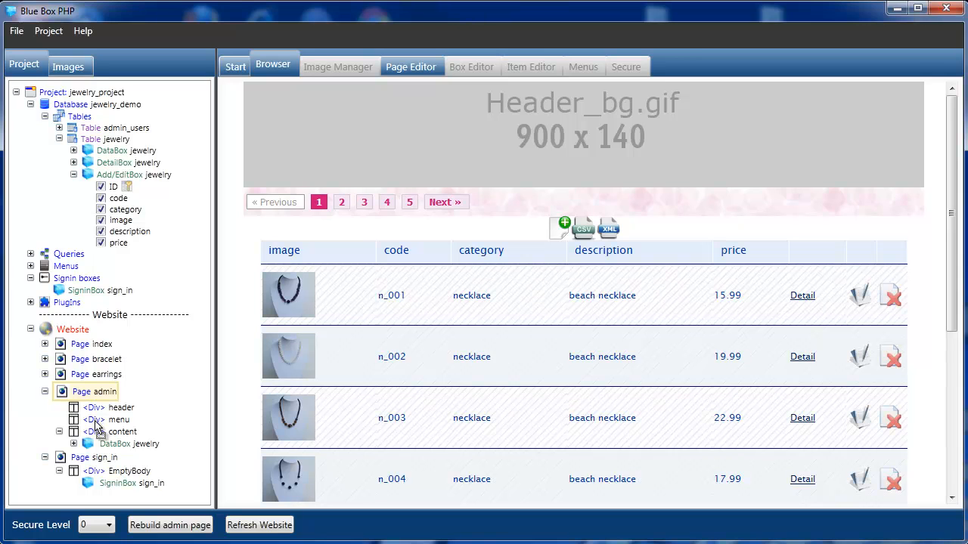
- Put the sign_in box into the admin page's menu div
{"action": "left_click_drag", "start_coordinate": [96, 421], "coordinate": [95, 421]}
{"action": "left_click", "coordinate": [60, 419]}
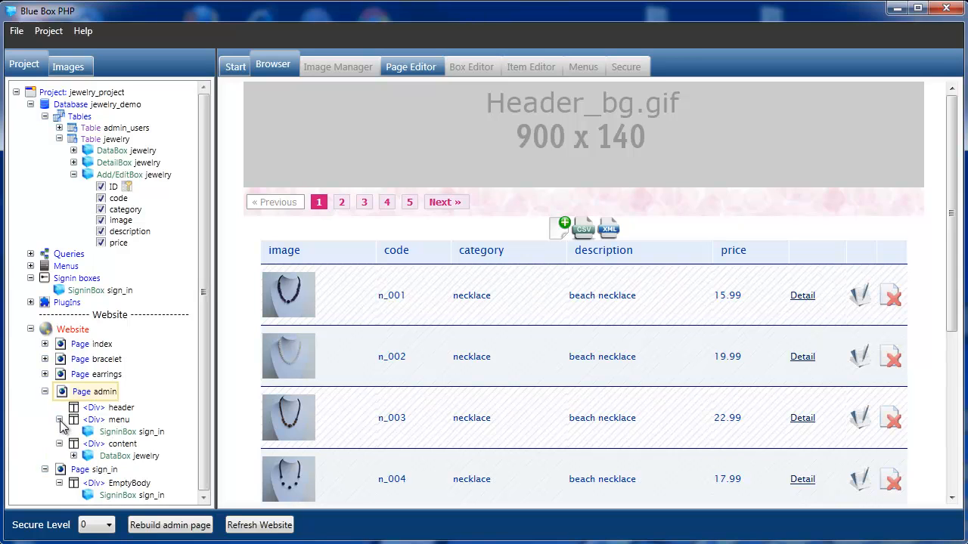
{"action": "left_click", "coordinate": [118, 433]}
- Enable the sign_in box's sign-out link, rebuild the admin page, and sign out of the preview
{"action": "right_click", "coordinate": [120, 430]}
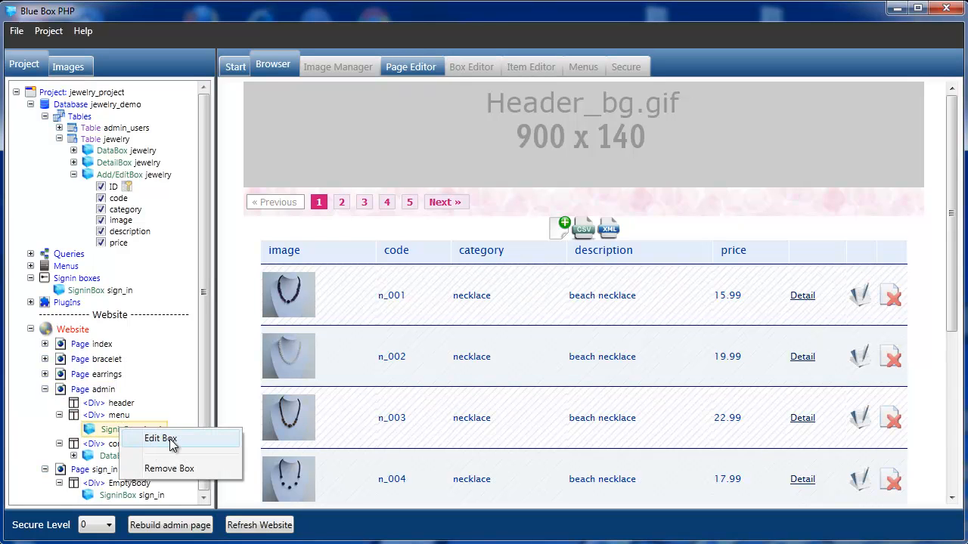
{"action": "left_click", "coordinate": [161, 440]}
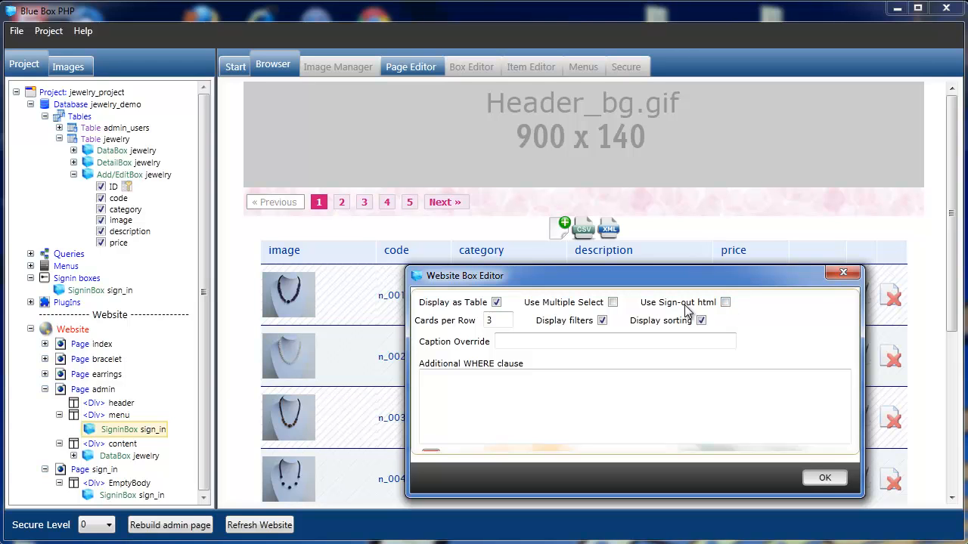
{"action": "left_click", "coordinate": [725, 303]}
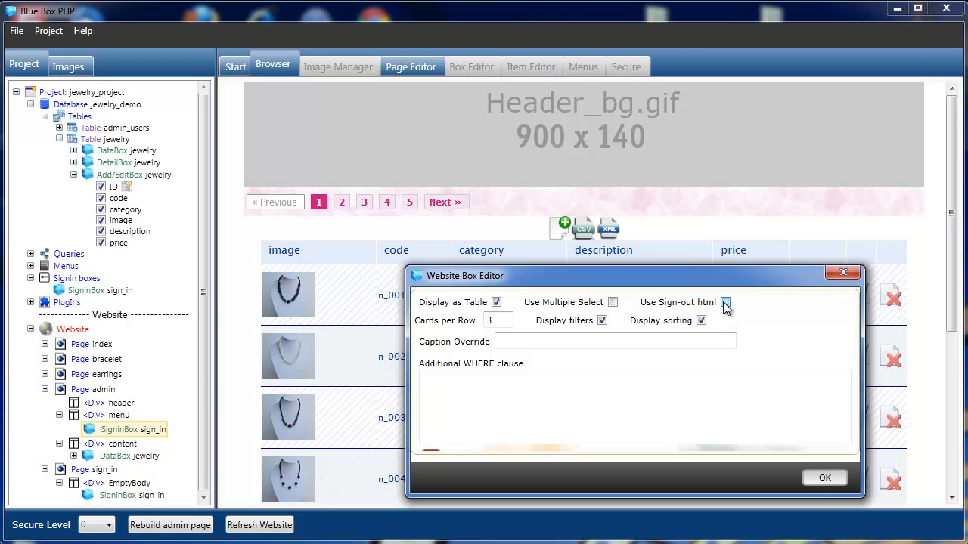
{"action": "left_click", "coordinate": [825, 478]}
{"action": "left_click", "coordinate": [189, 525]}
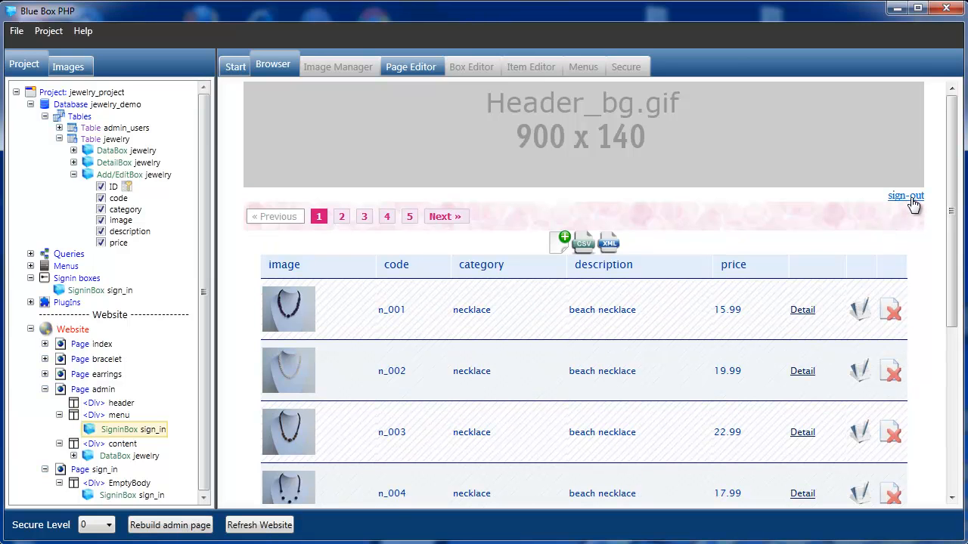
{"action": "left_click", "coordinate": [908, 196]}
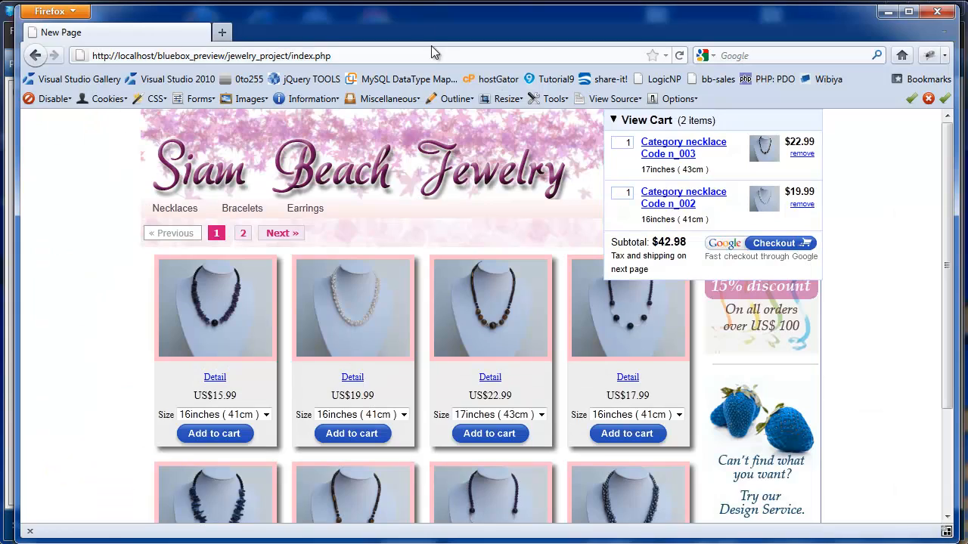
- Bring the builder forward and preview the admin page in the default browser, Firefox
{"action": "left_click_drag", "start_coordinate": [418, 18], "coordinate": [726, 21]}
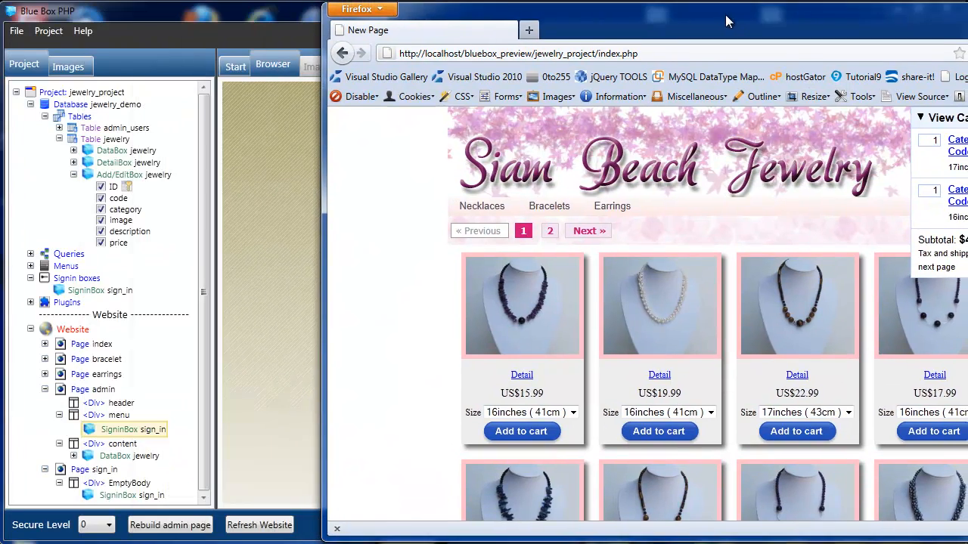
{"action": "left_click", "coordinate": [274, 18]}
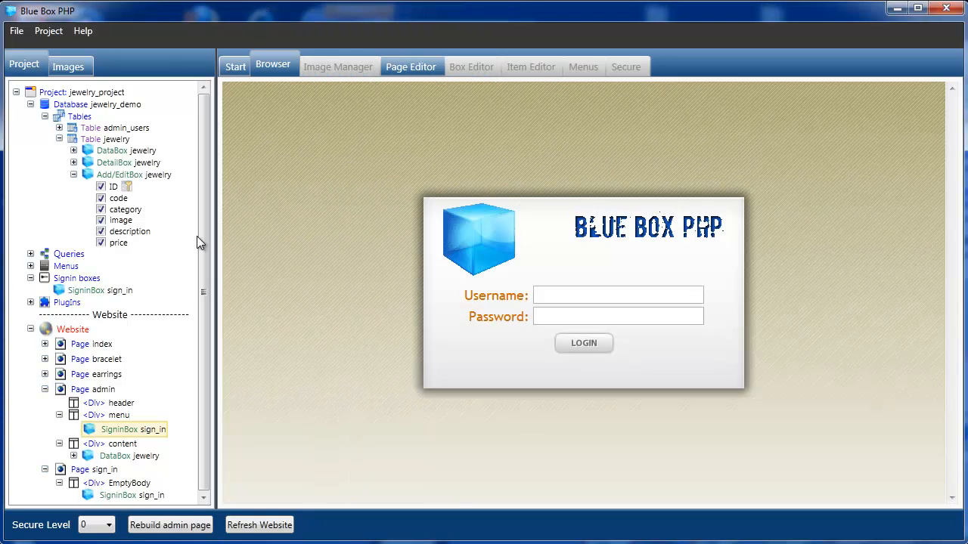
{"action": "left_click", "coordinate": [89, 390]}
{"action": "right_click", "coordinate": [85, 398]}
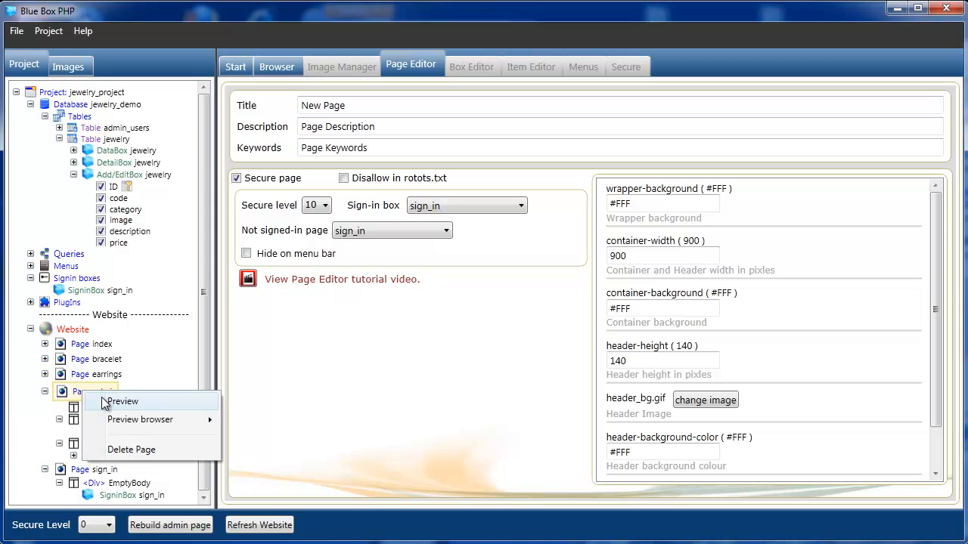
{"action": "mouse_move", "coordinate": [151, 421]}
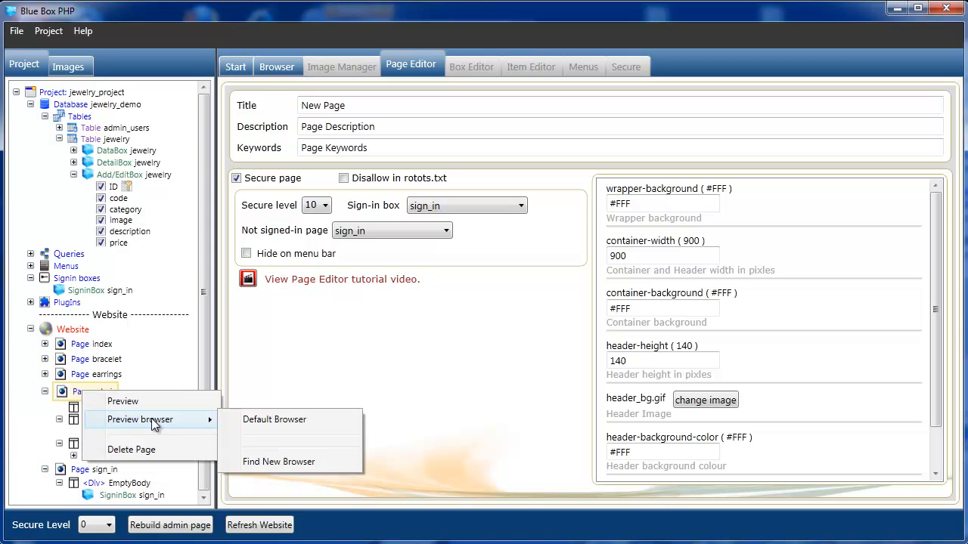
{"action": "left_click", "coordinate": [284, 418]}
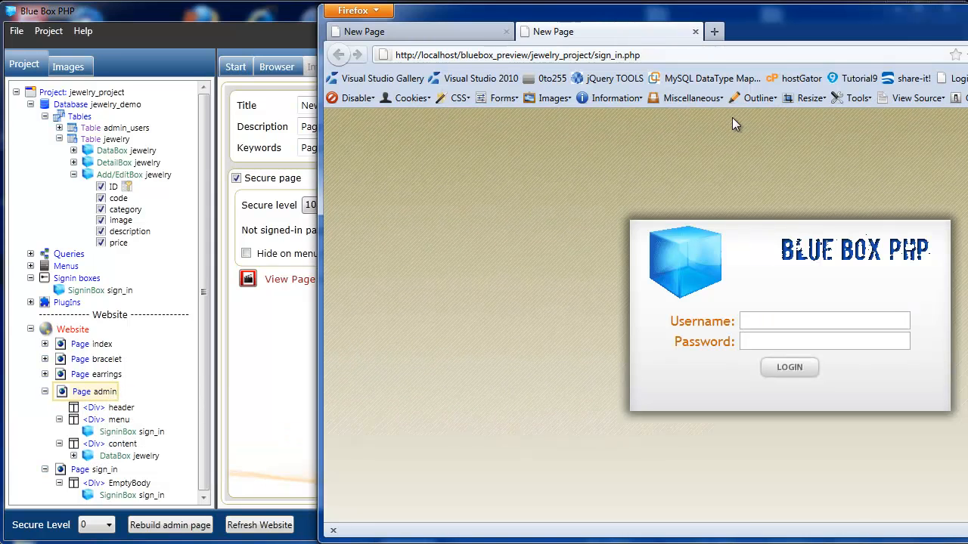
- Maximize Firefox and try logging in with username 'test' to get 'Details not correct'
{"action": "double_click", "coordinate": [794, 12]}
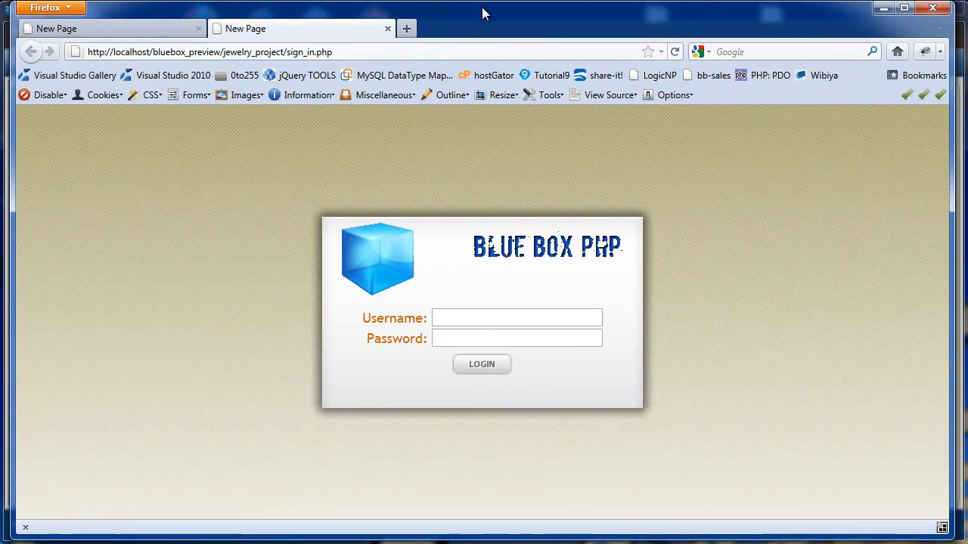
{"action": "left_click", "coordinate": [468, 315]}
{"action": "type", "text": "test"}
{"action": "left_click", "coordinate": [481, 364]}
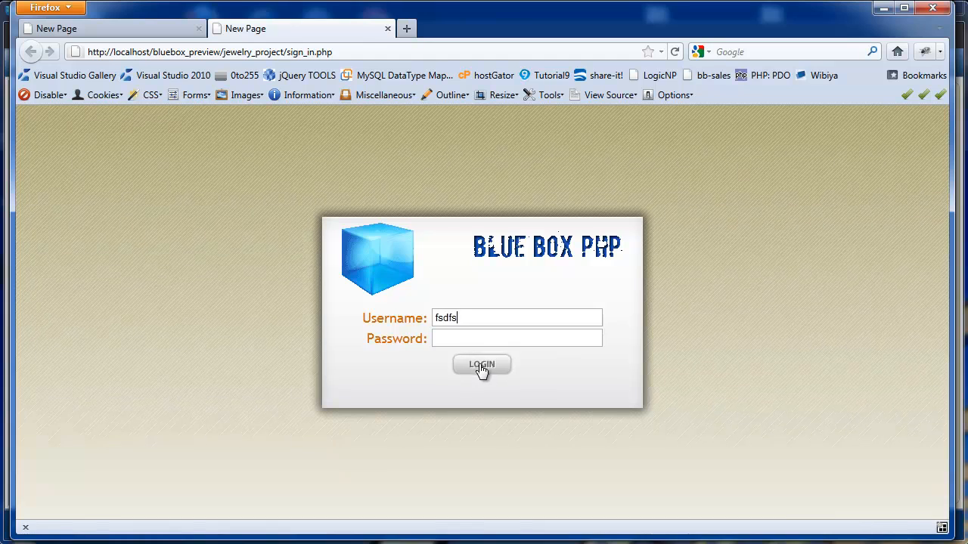
- Log in with the administrator account to open admin.php with the necklace table
{"action": "left_click", "coordinate": [477, 318]}
{"action": "type", "text": "admin"}
{"action": "left_click", "coordinate": [503, 333]}
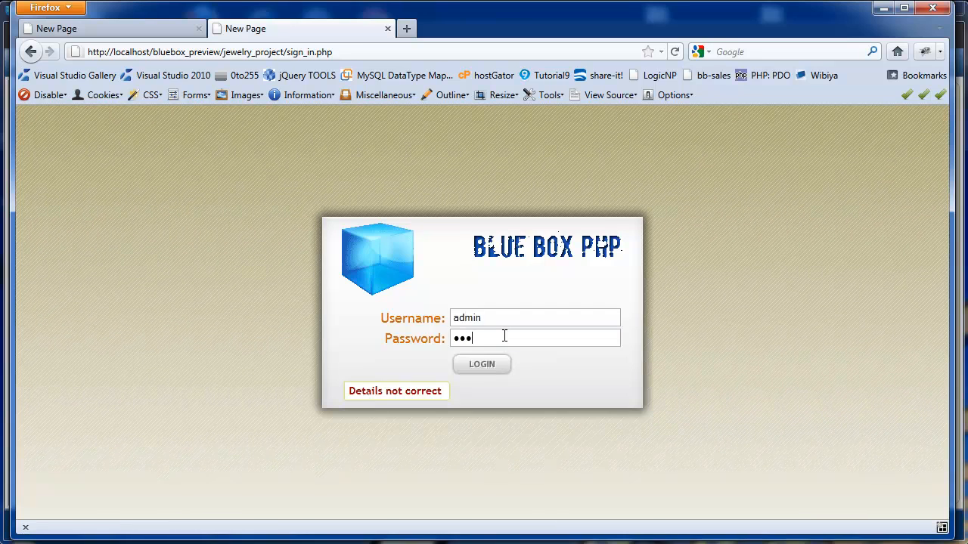
{"action": "left_click", "coordinate": [478, 369]}
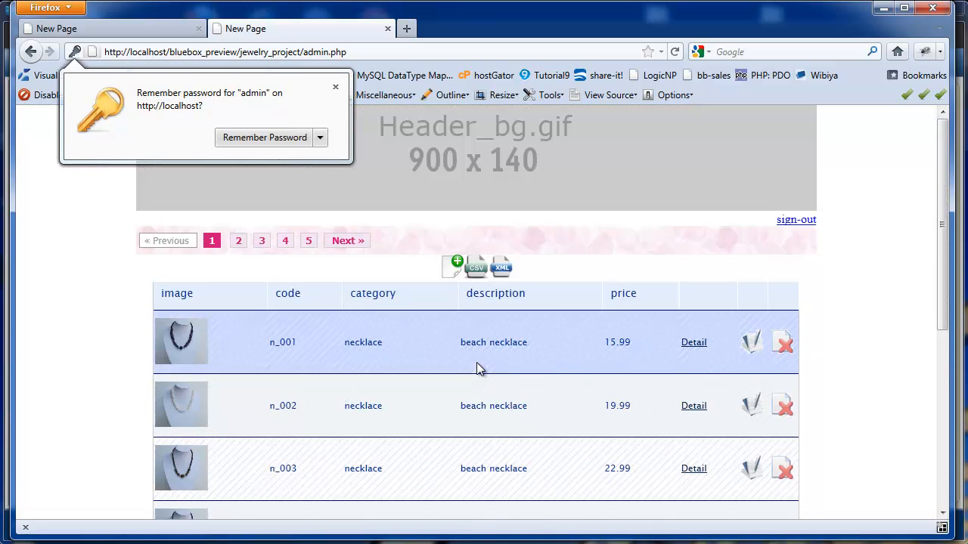
- Dismiss the save-password prompt and page through product list pages 2, 3, 4, then back to 3
{"action": "left_click", "coordinate": [336, 87]}
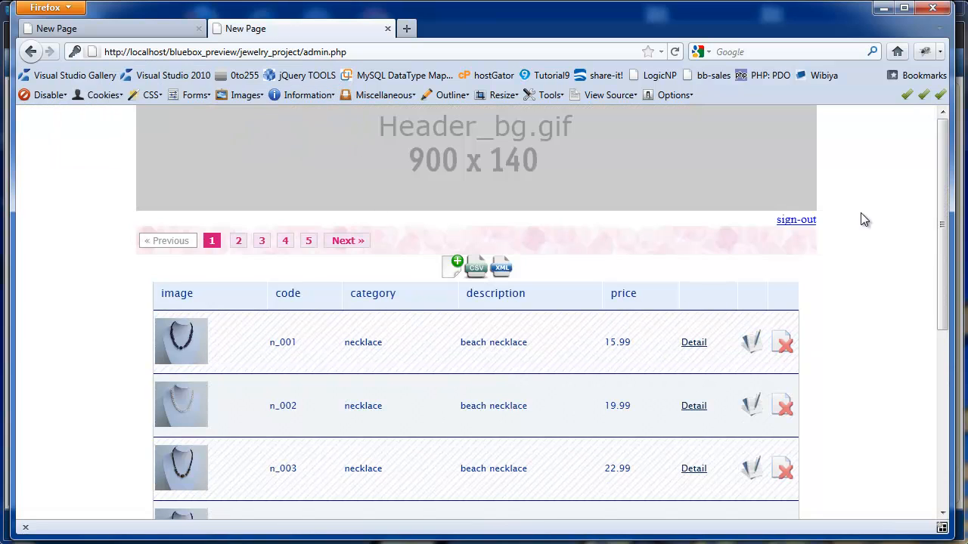
{"action": "left_click_drag", "start_coordinate": [942, 204], "coordinate": [951, 413]}
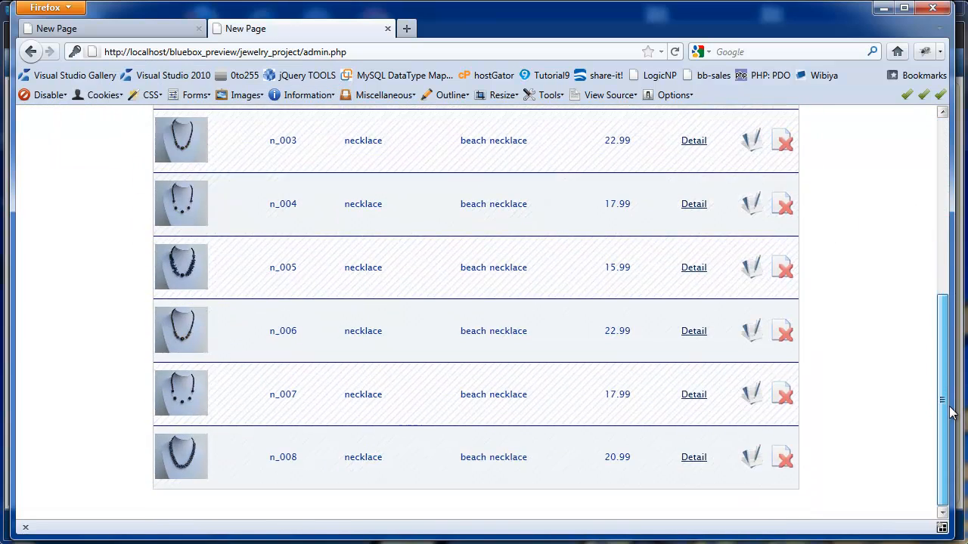
{"action": "scroll", "coordinate": [951, 414], "scroll_direction": "up", "scroll_amount": 5}
{"action": "left_click", "coordinate": [238, 145]}
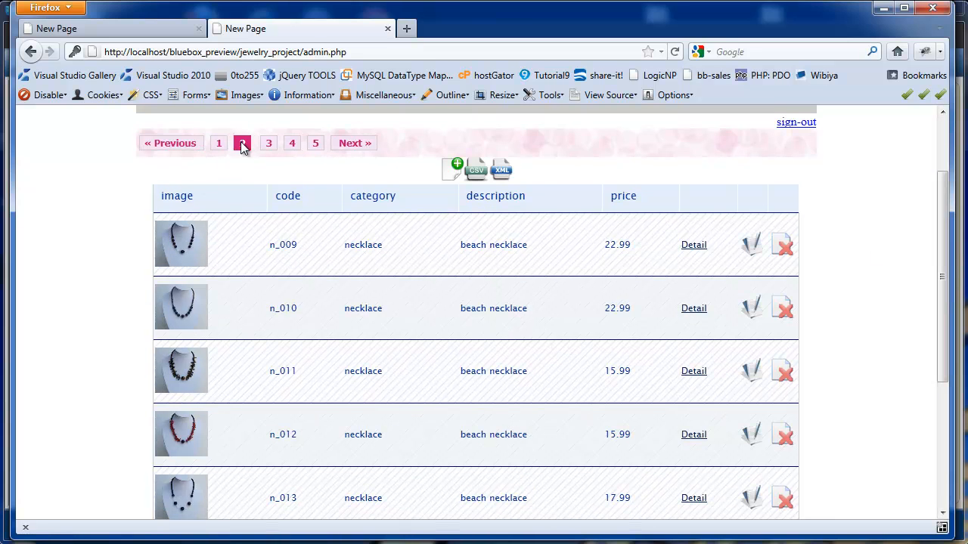
{"action": "left_click", "coordinate": [266, 145]}
{"action": "left_click", "coordinate": [292, 147]}
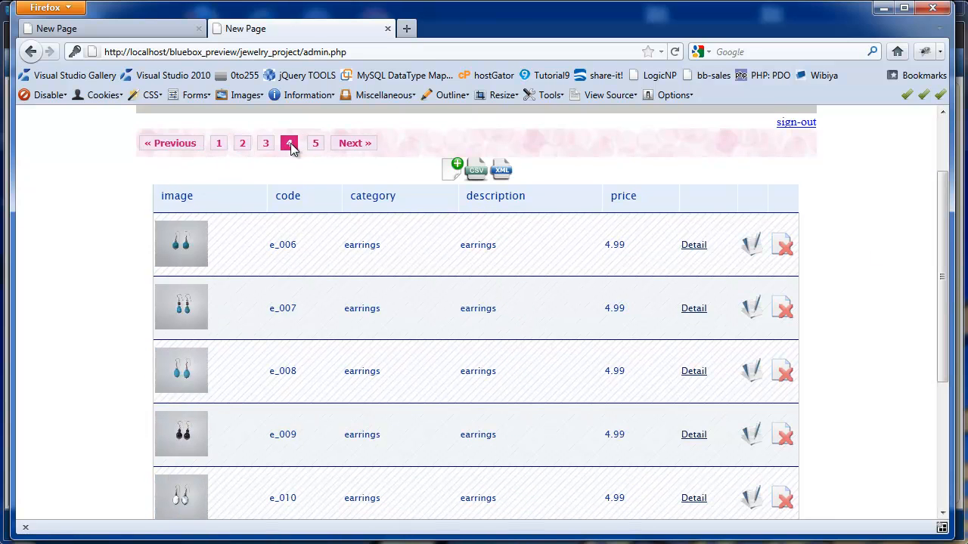
{"action": "left_click", "coordinate": [268, 146]}
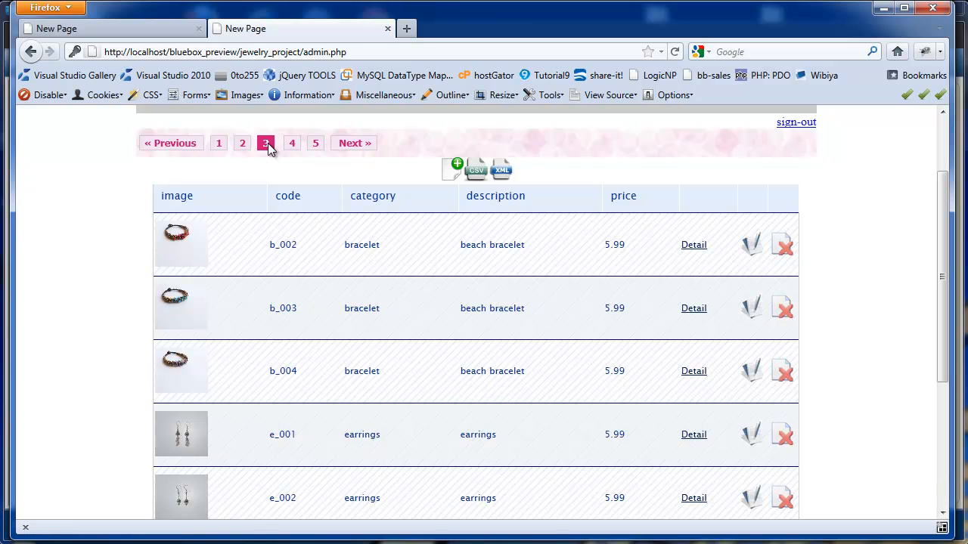
- View and close the b_002 bracelet details, sign out of admin, and minimize Firefox
{"action": "left_click", "coordinate": [693, 245]}
{"action": "left_click", "coordinate": [676, 150]}
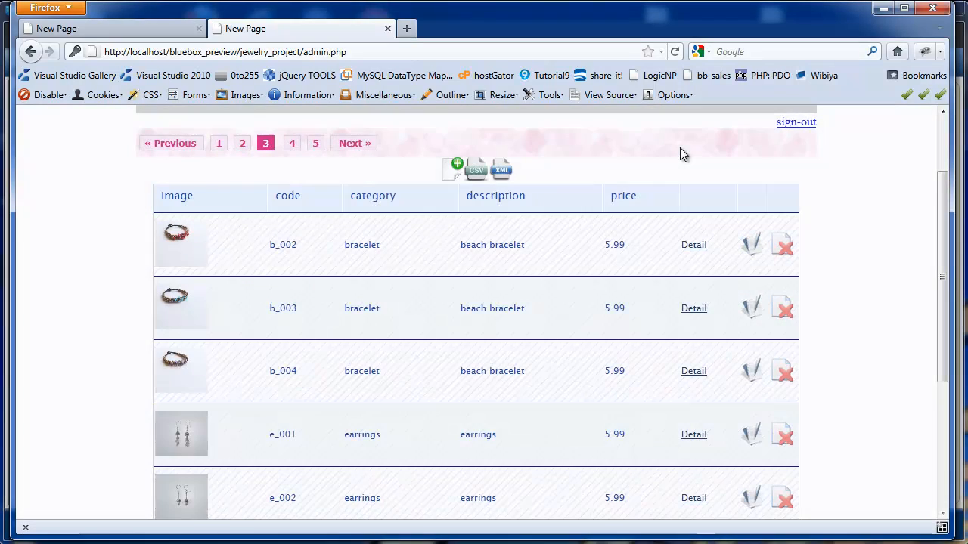
{"action": "scroll", "coordinate": [945, 261], "scroll_direction": "up", "scroll_amount": 2}
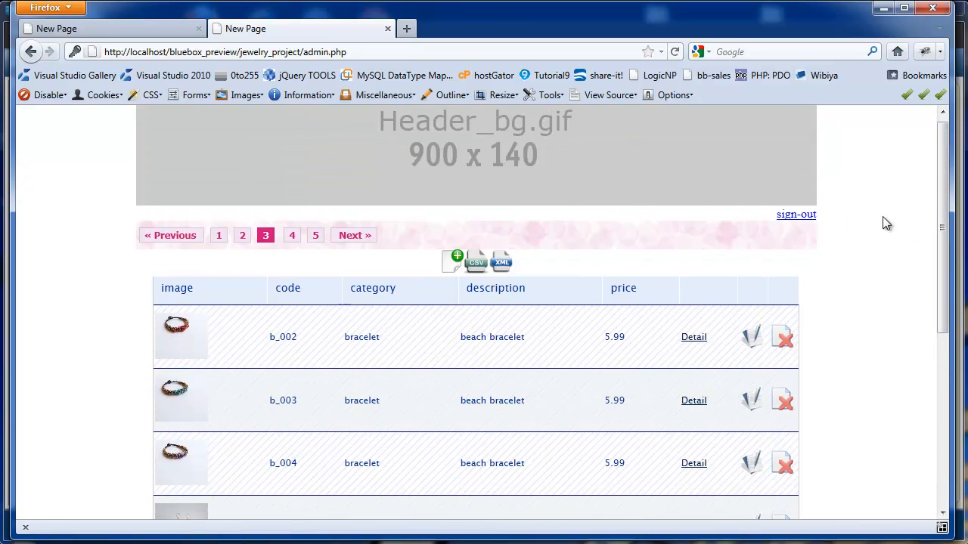
{"action": "left_click", "coordinate": [796, 215]}
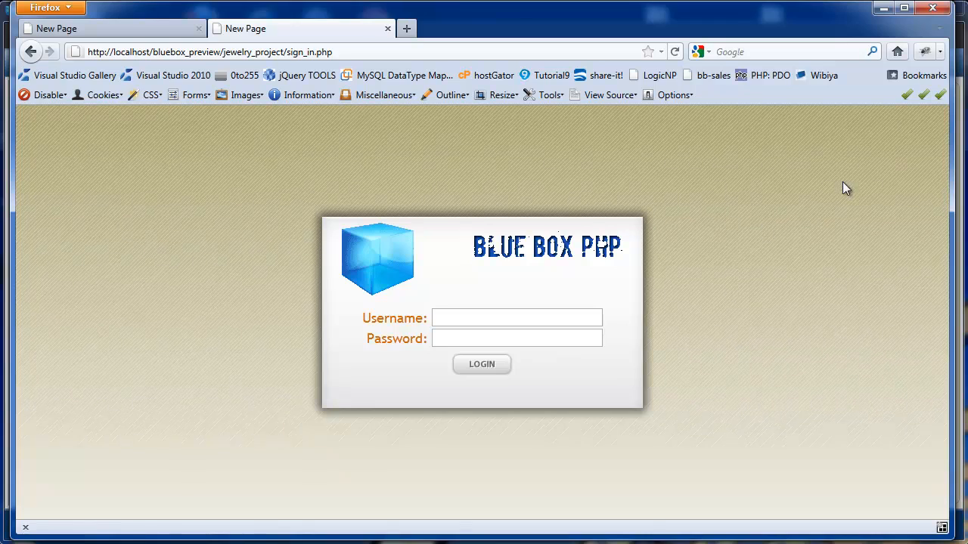
{"action": "left_click", "coordinate": [883, 8]}
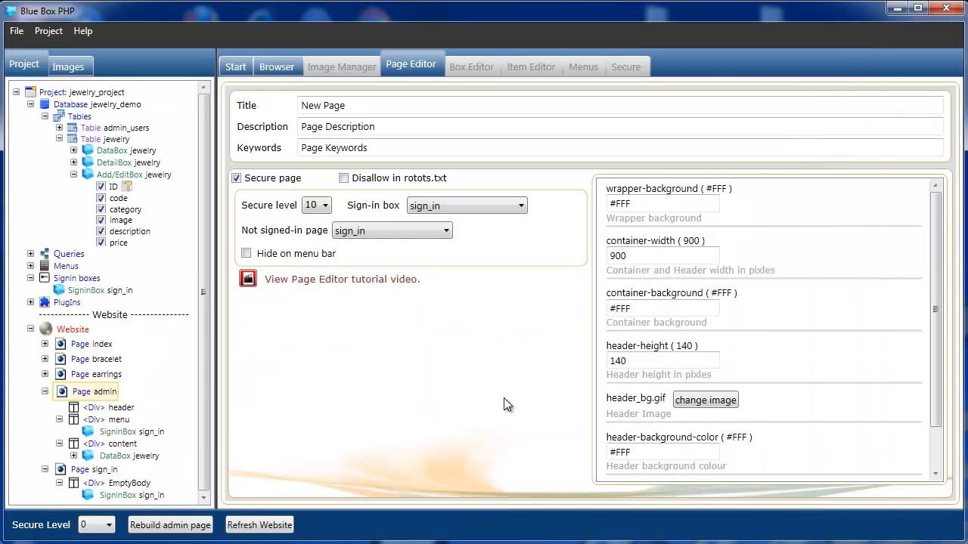
- Rebuild Page index and scroll through the Siam Beach Jewelry necklace listing in the preview
{"action": "left_click", "coordinate": [92, 347]}
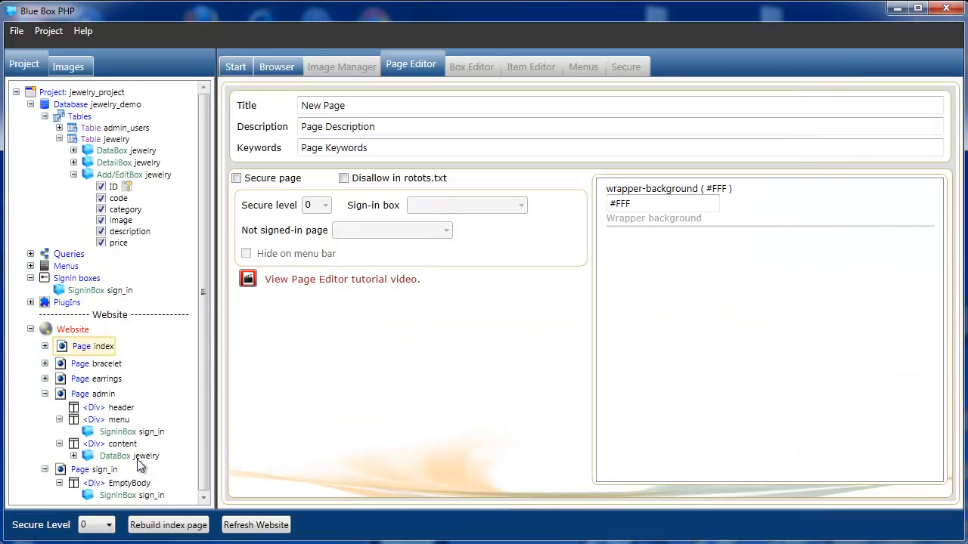
{"action": "left_click", "coordinate": [151, 523]}
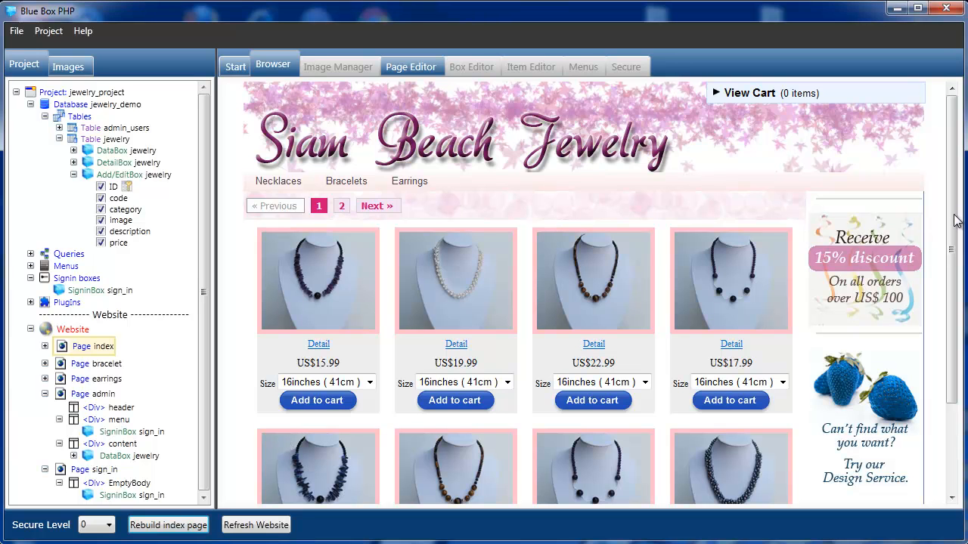
{"action": "left_click_drag", "start_coordinate": [954, 223], "coordinate": [954, 191]}
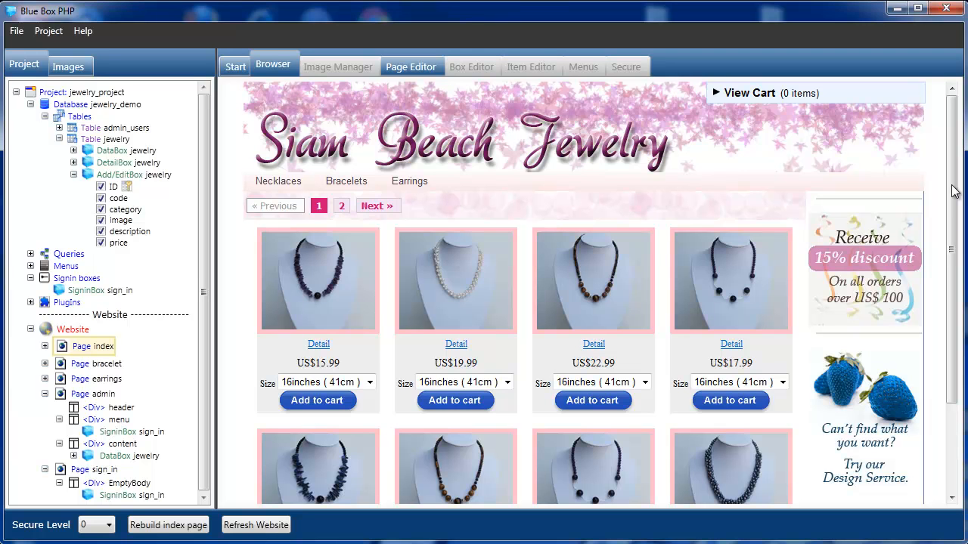
{"action": "mouse_move", "coordinate": [954, 190]}
{"action": "left_mouse_down"}
{"action": "mouse_move", "coordinate": [954, 318]}
{"action": "mouse_move", "coordinate": [953, 174]}
{"action": "left_mouse_up"}
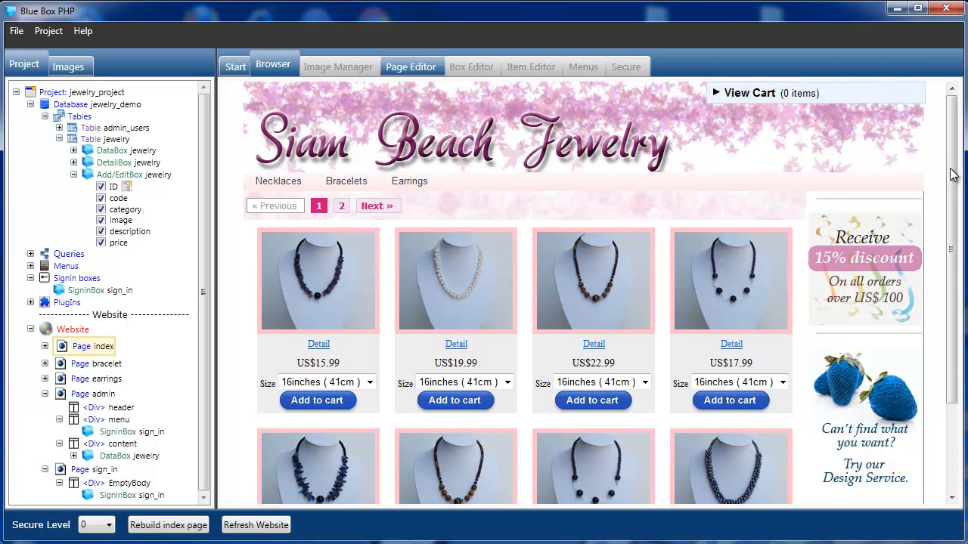